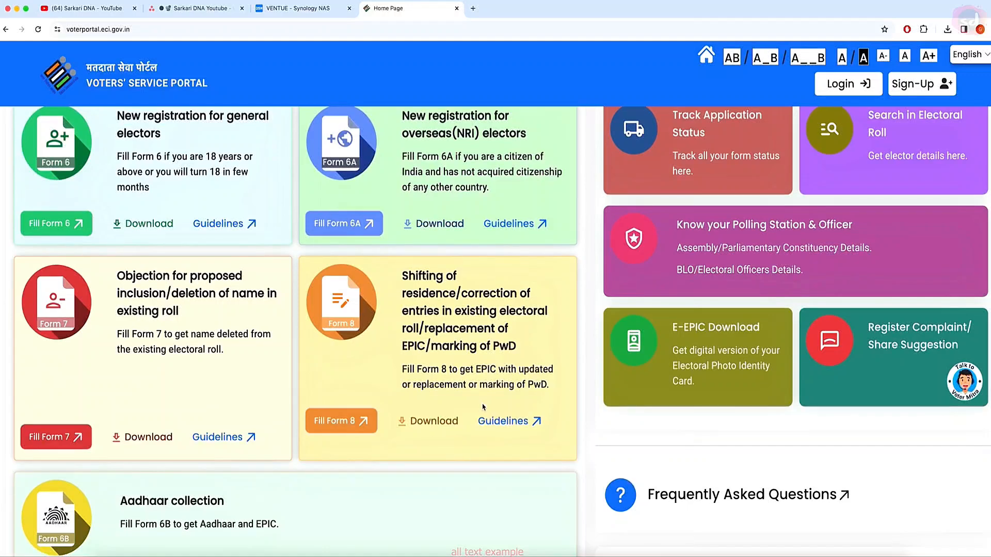
scroll(464, 402, "down", 4)
Step: Go from the Sign-Up form to the Login form for an existing elector account
scroll(433, 372, "up", 4)
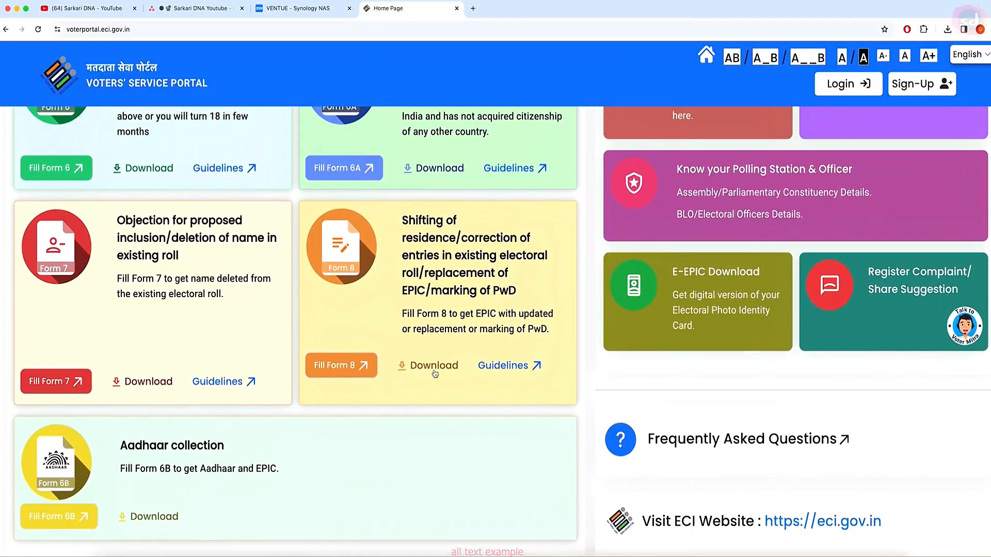
scroll(435, 374, "up", 2)
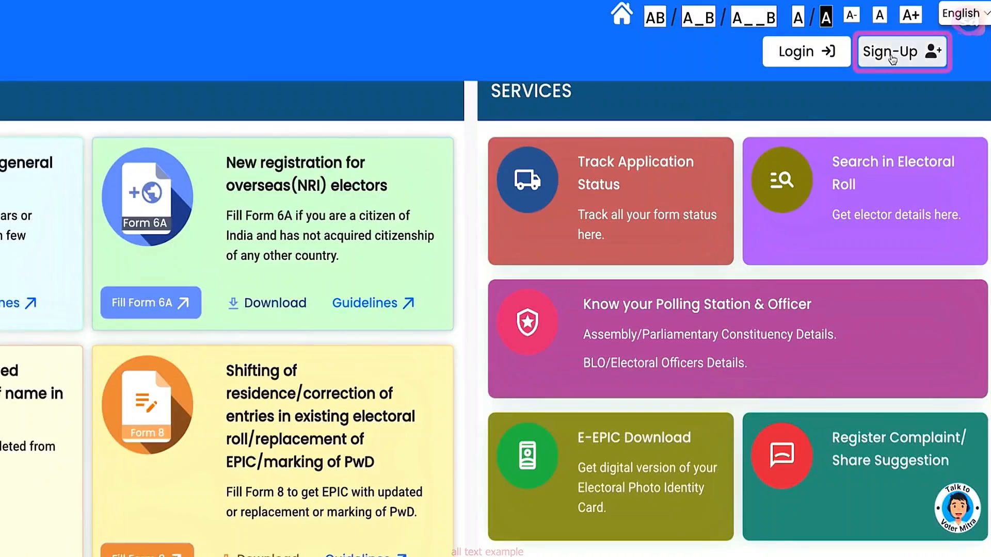
left_click(891, 57)
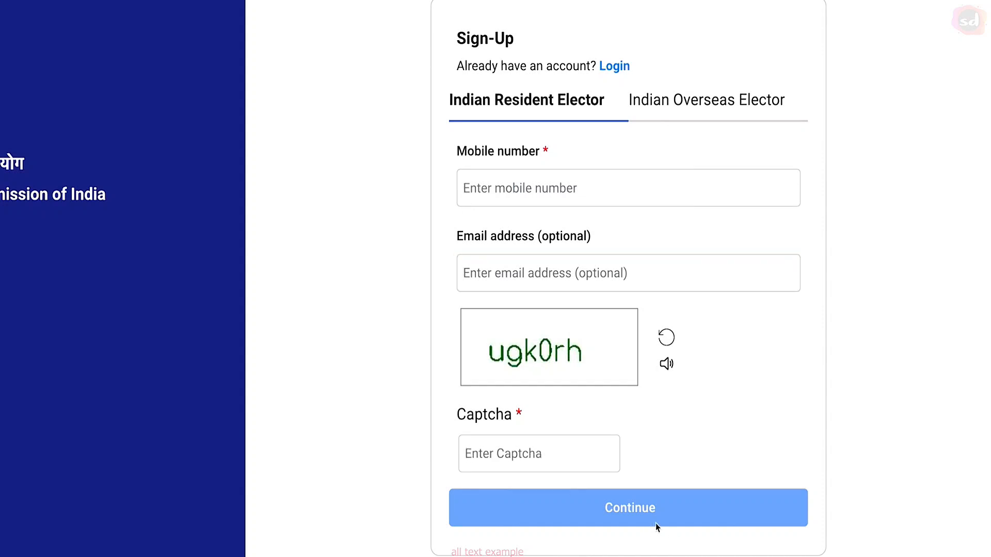
left_click(617, 65)
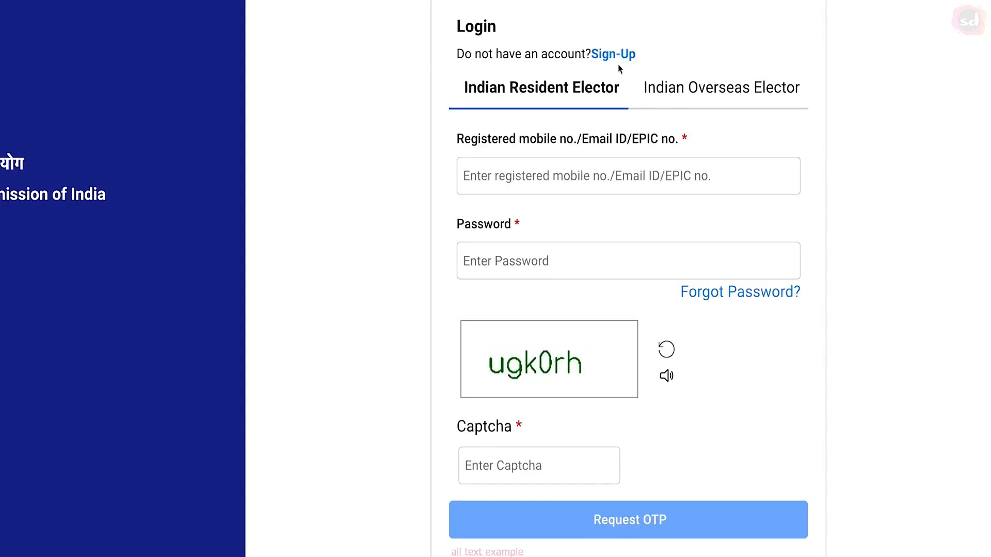
Step: Enter the registered mobile number, account password and captcha, then request a login OTP
left_click(595, 174)
type("8")
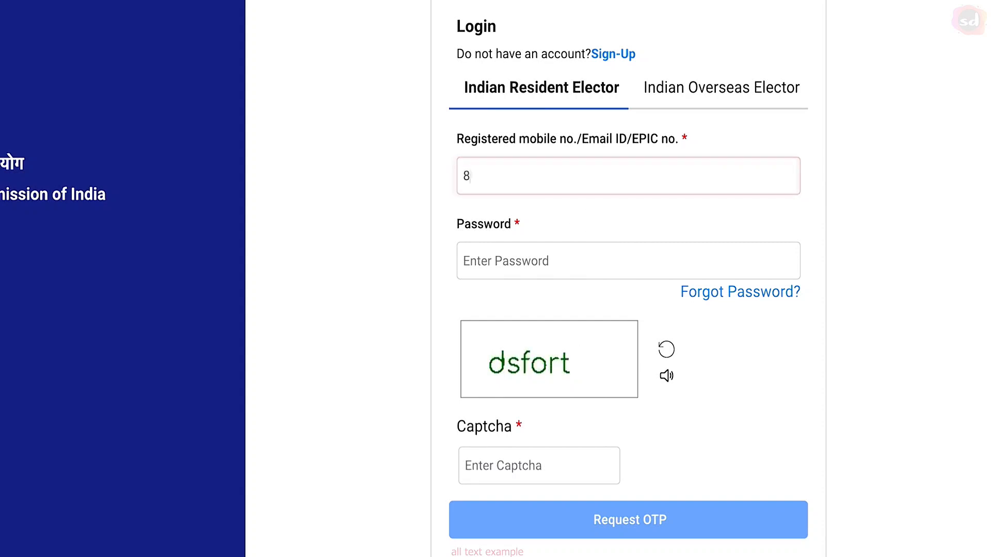
type("xxxxxxxxxx")
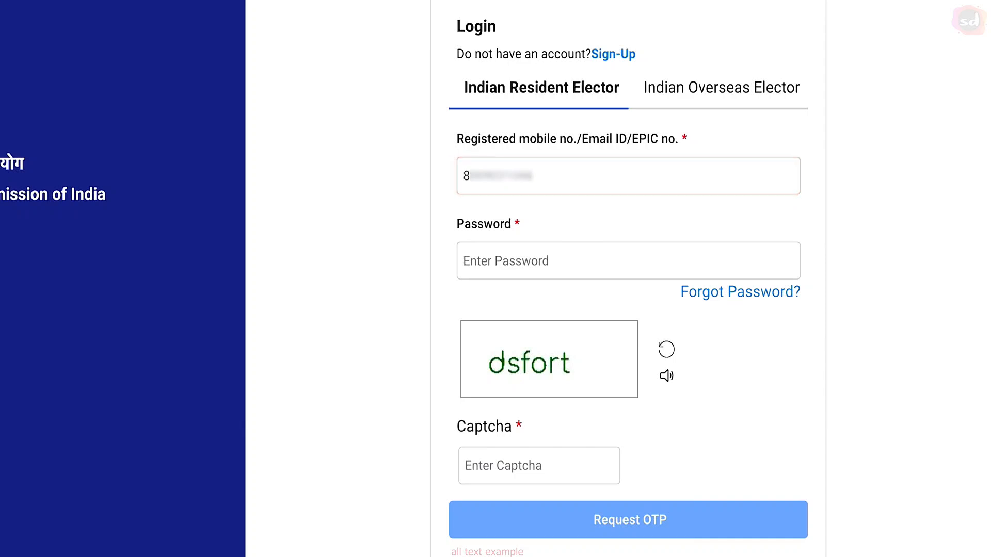
left_click(545, 259)
type("xxxxx")
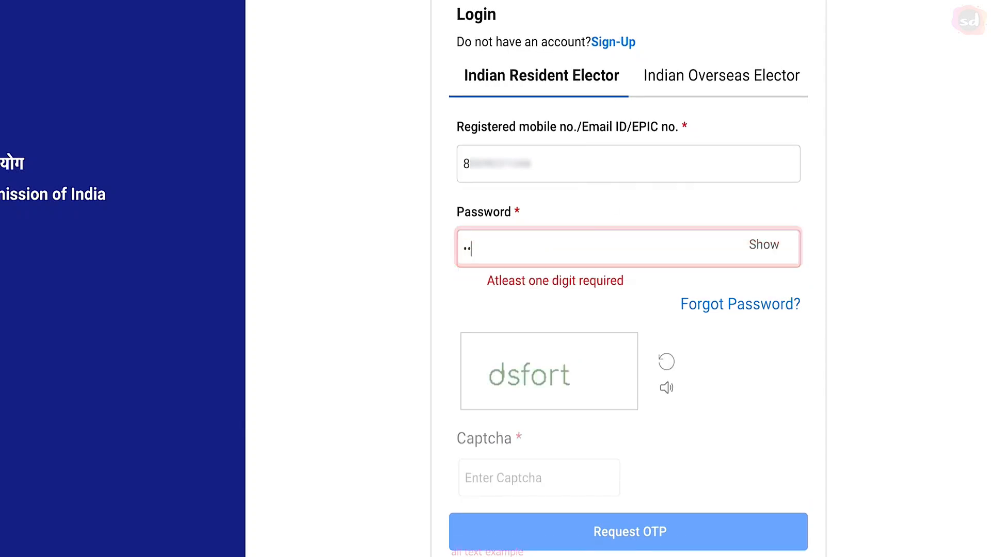
type("xxxx")
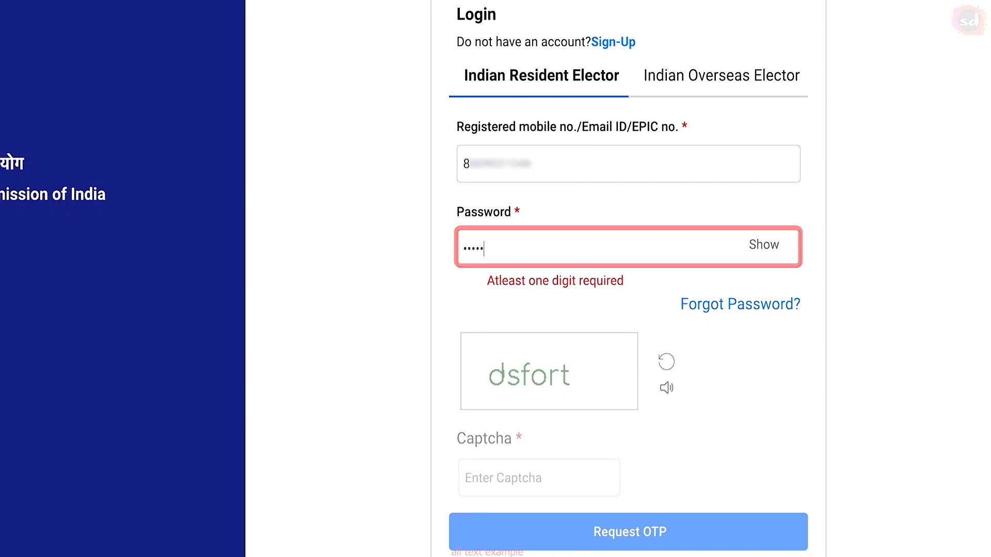
left_click(527, 474)
type("dsf")
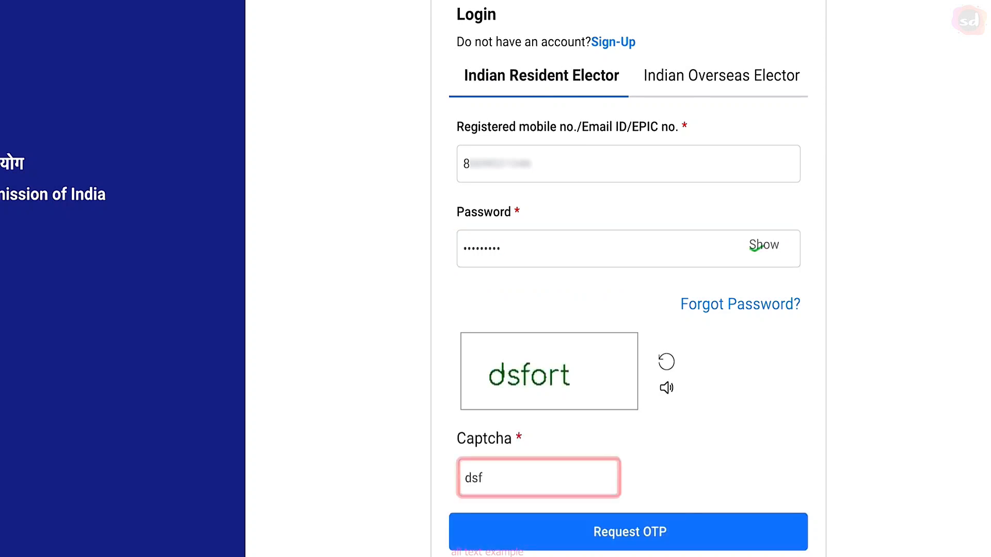
type("ort")
left_click(642, 539)
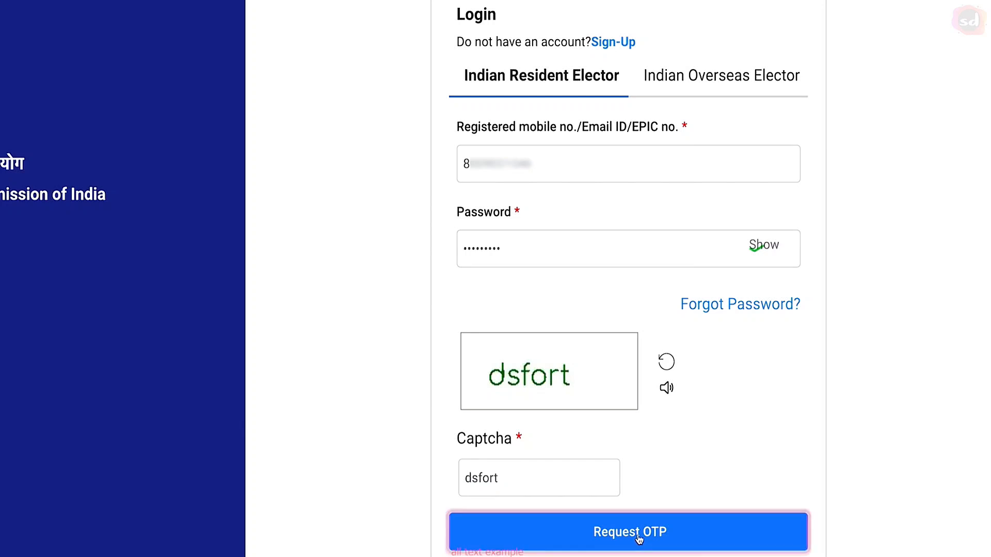
left_click(641, 539)
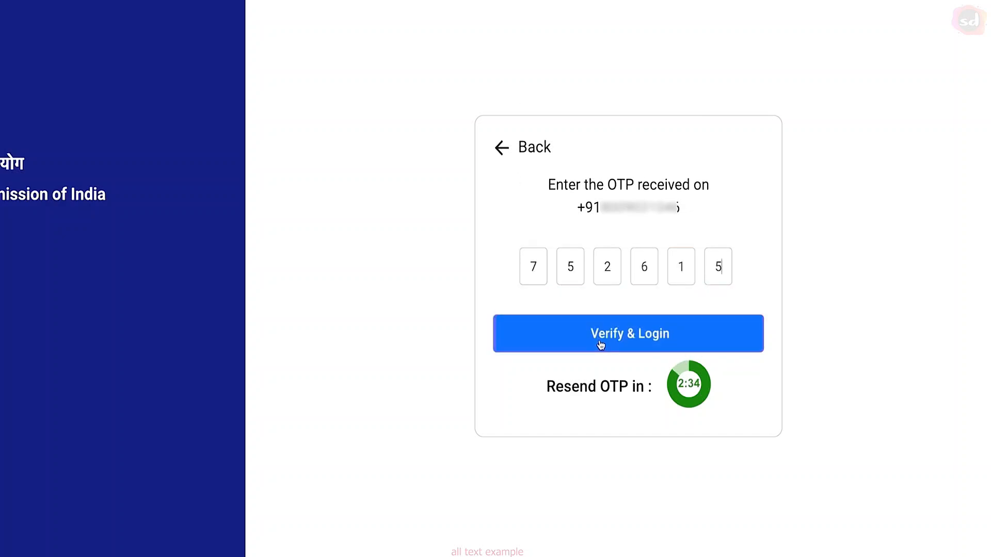
Step: Verify the six-digit OTP to log in and reach the home page's Forms list
left_click(643, 341)
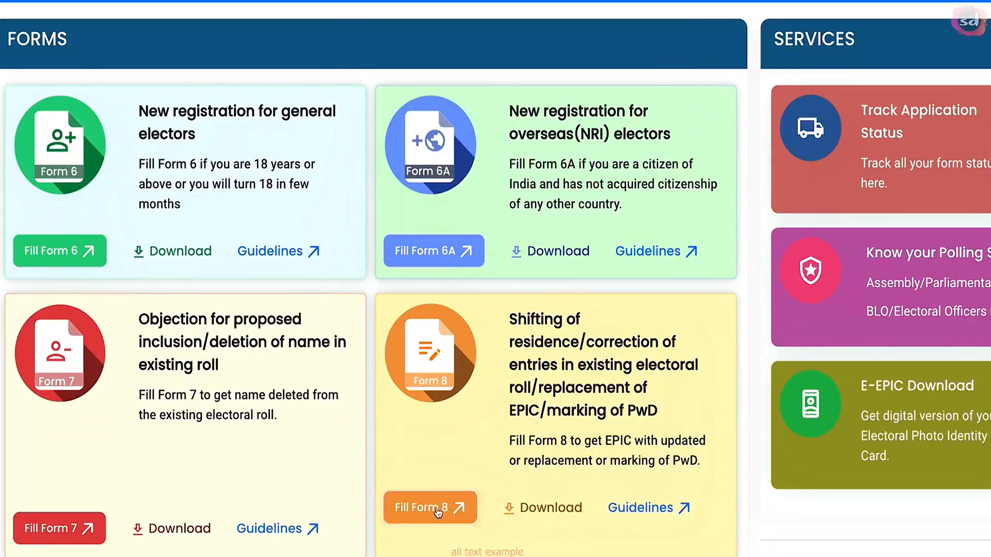
Step: Start Form 8 for another elector and autofill the saved EPIC number to look them up
left_click(436, 510)
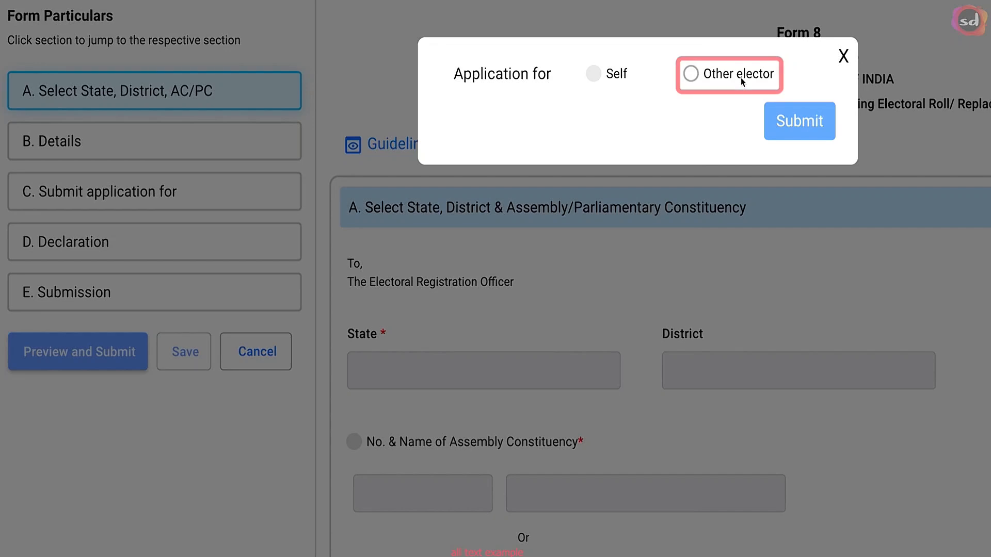
left_click(691, 75)
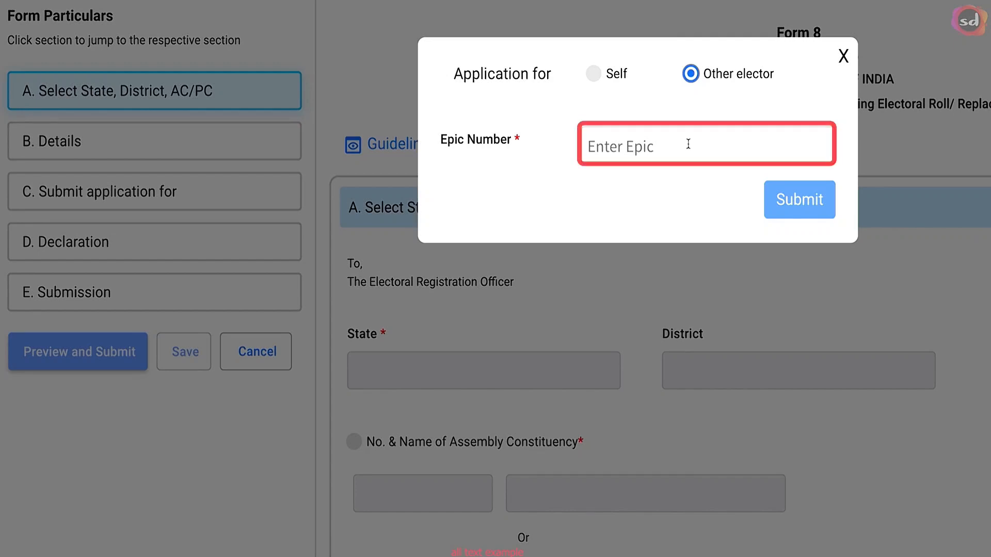
left_click(688, 144)
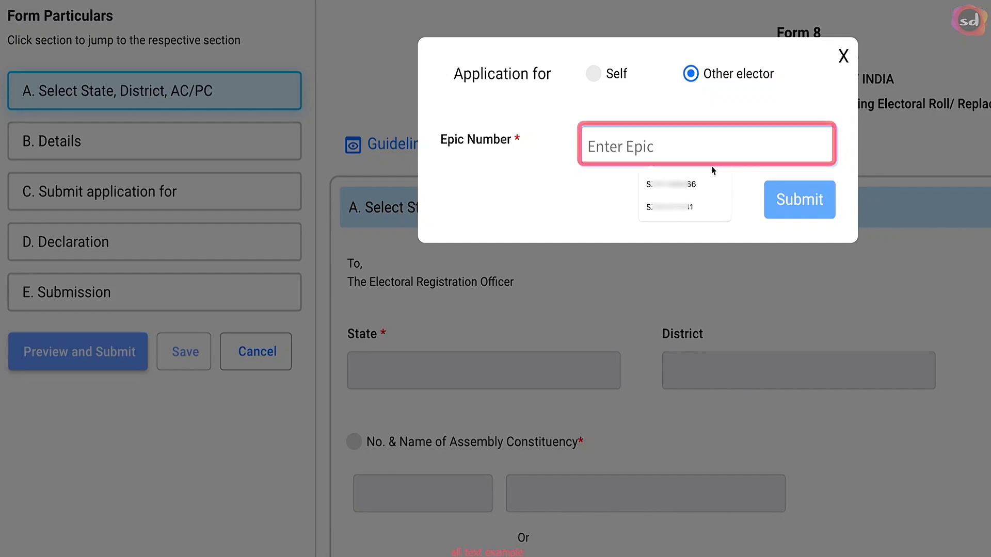
left_click(687, 184)
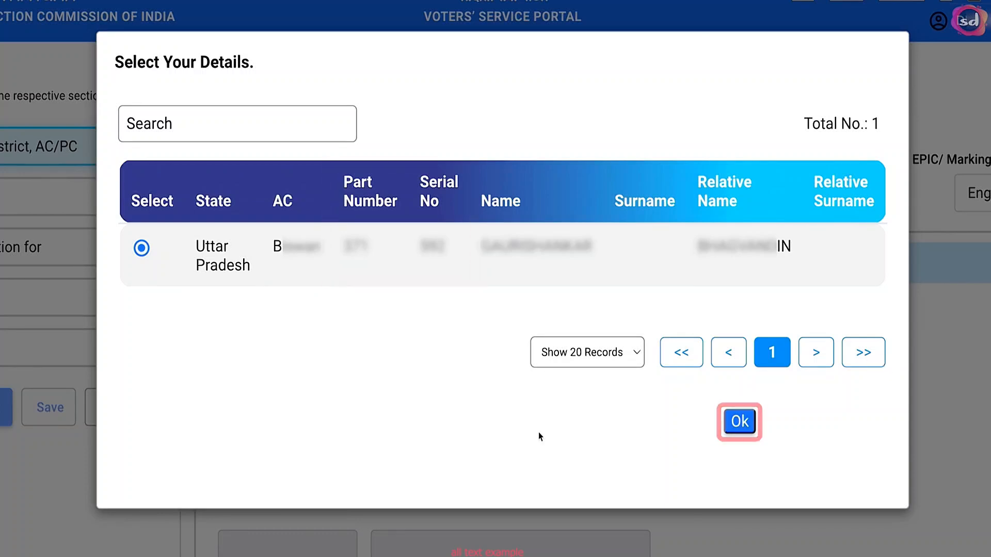
Step: Confirm the Uttar Pradesh record and choose Correction of Entries in Existing Electoral Roll
left_click(745, 424)
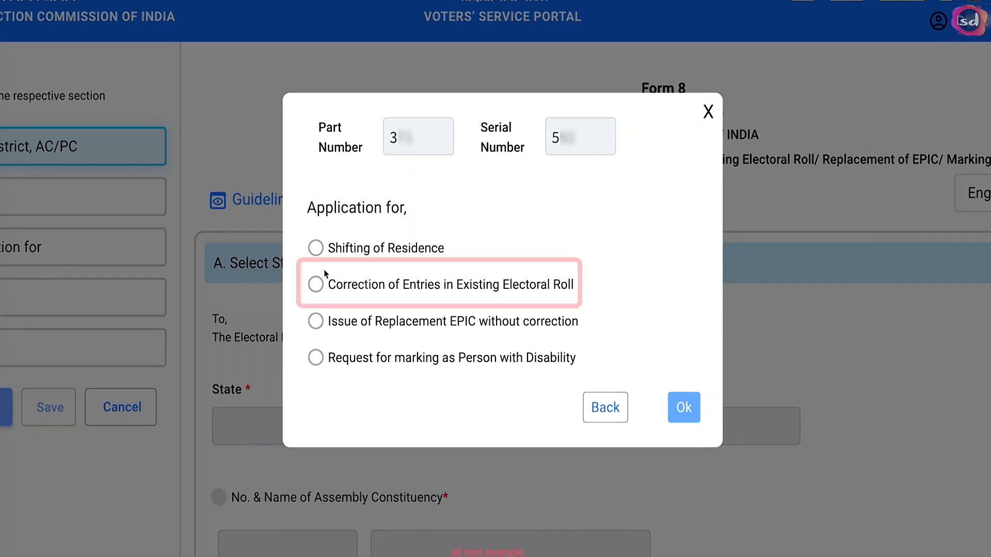
left_click(316, 284)
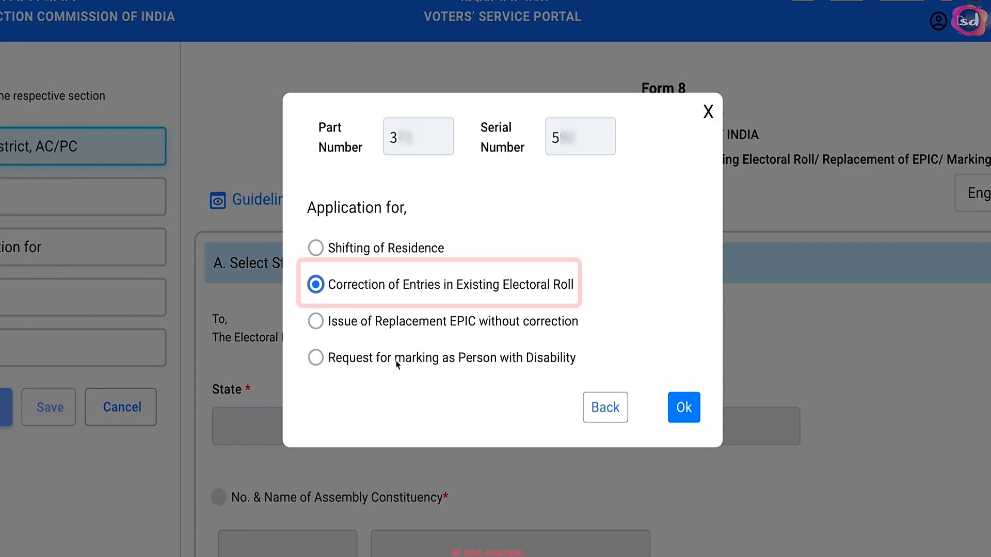
left_click(686, 410)
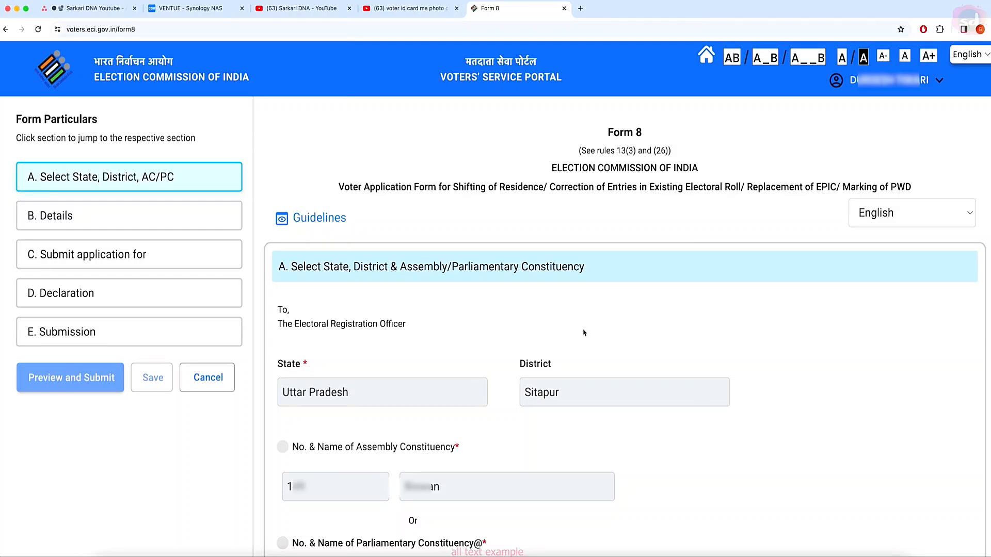
Step: Review the prefilled State, District and constituency in section A and continue to Details
scroll(583, 332, "down", 5)
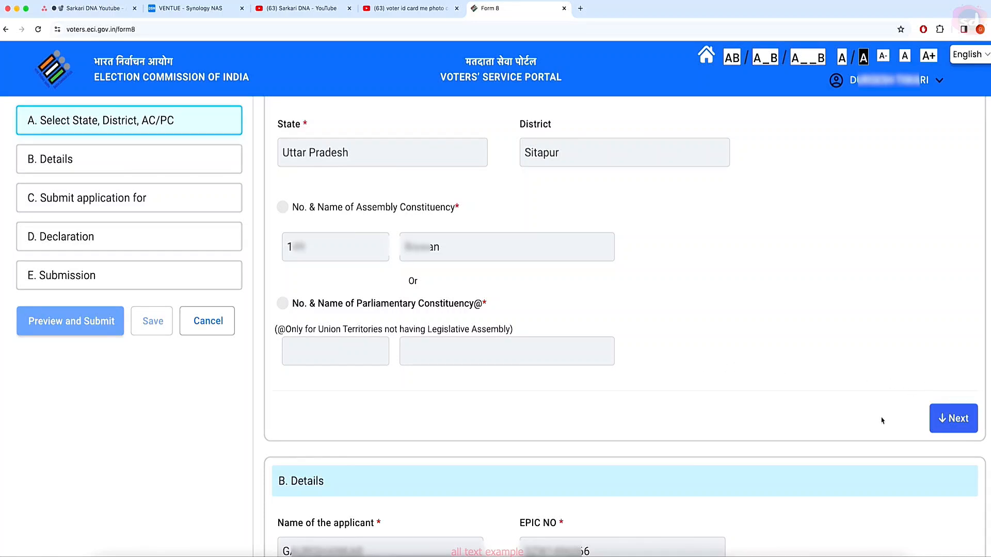
left_click(957, 421)
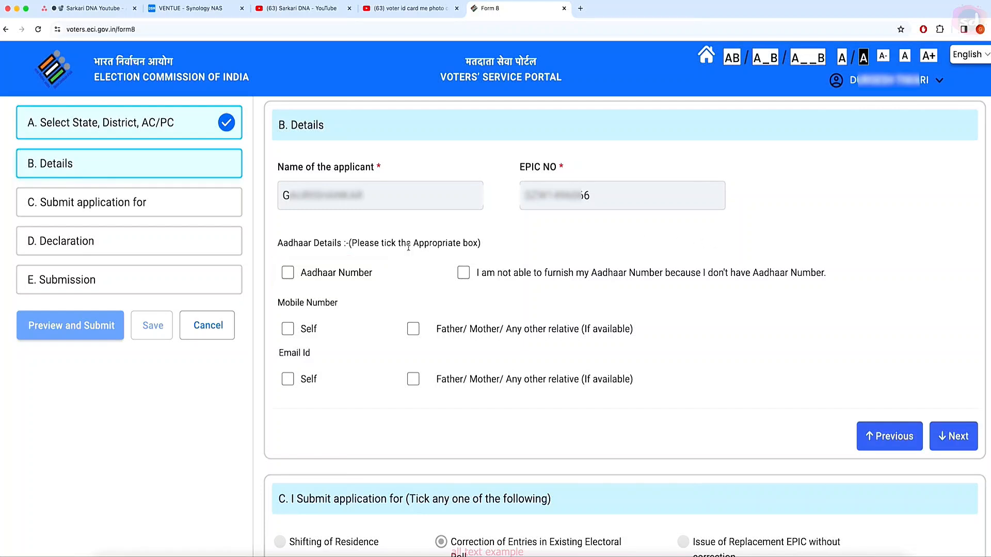
Step: Provide the applicant's Aadhaar number and their own mobile number in section B
left_click(288, 276)
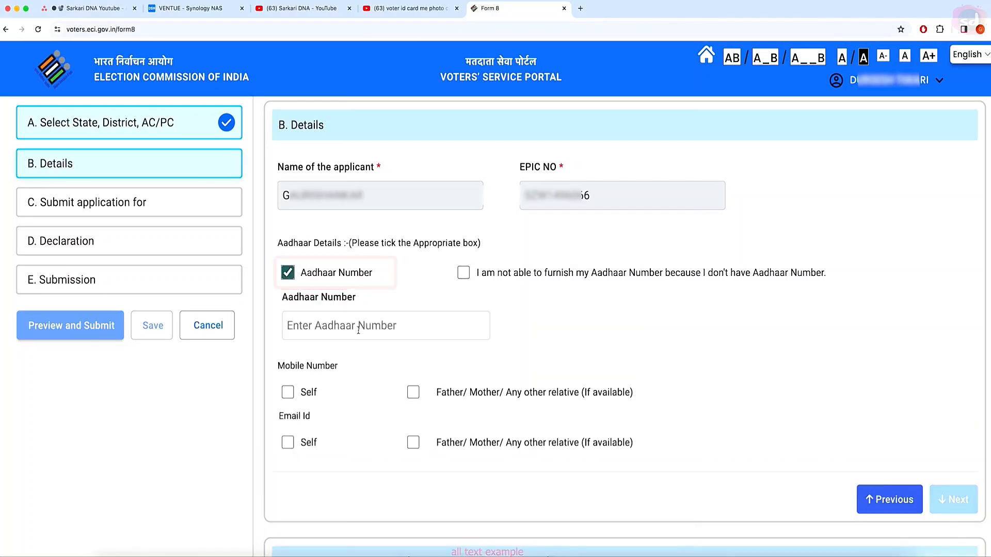
left_click(379, 331)
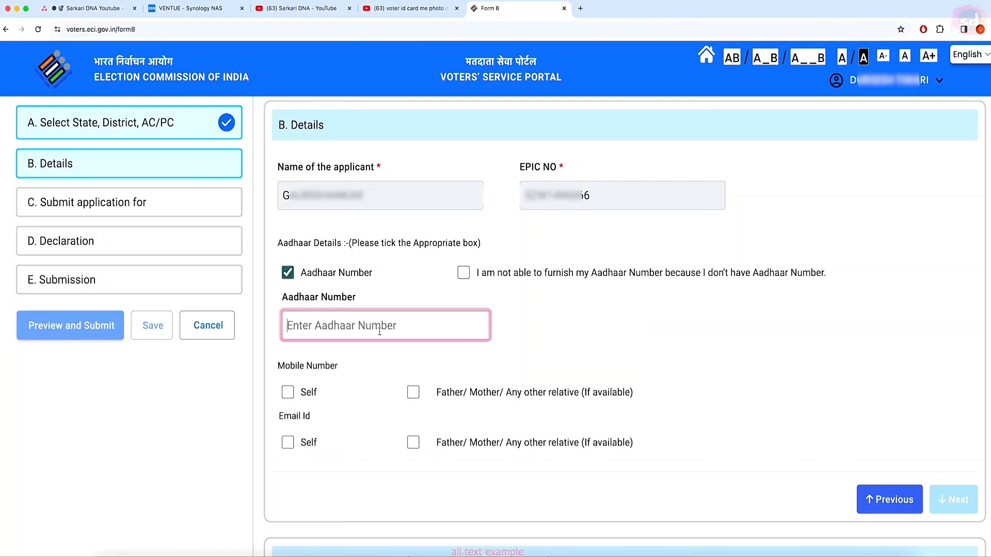
key("super+v")
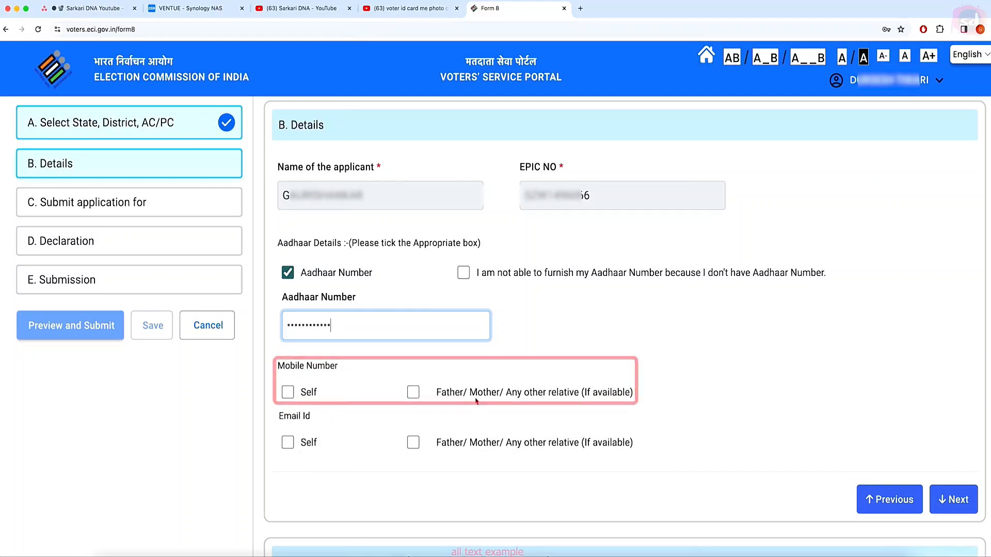
left_click(288, 393)
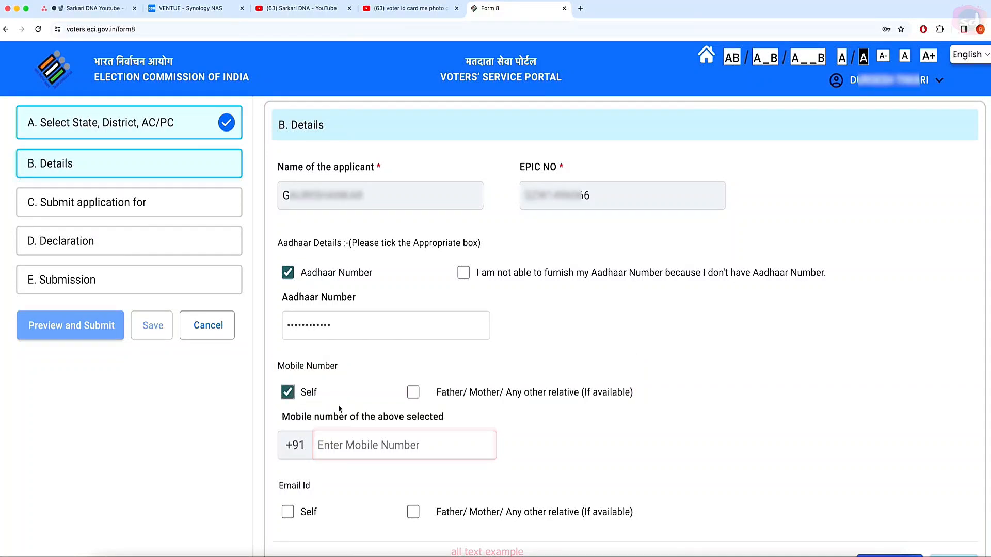
left_click(356, 445)
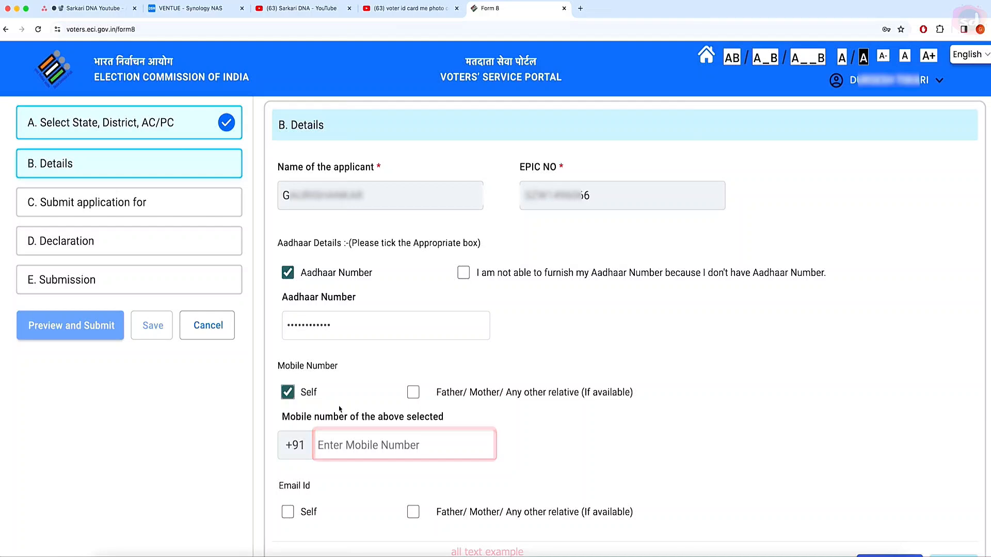
type("8*********")
Step: Add the applicant's own email address and complete the Details section
scroll(553, 474, "down", 2)
scroll(552, 477, "down", 3)
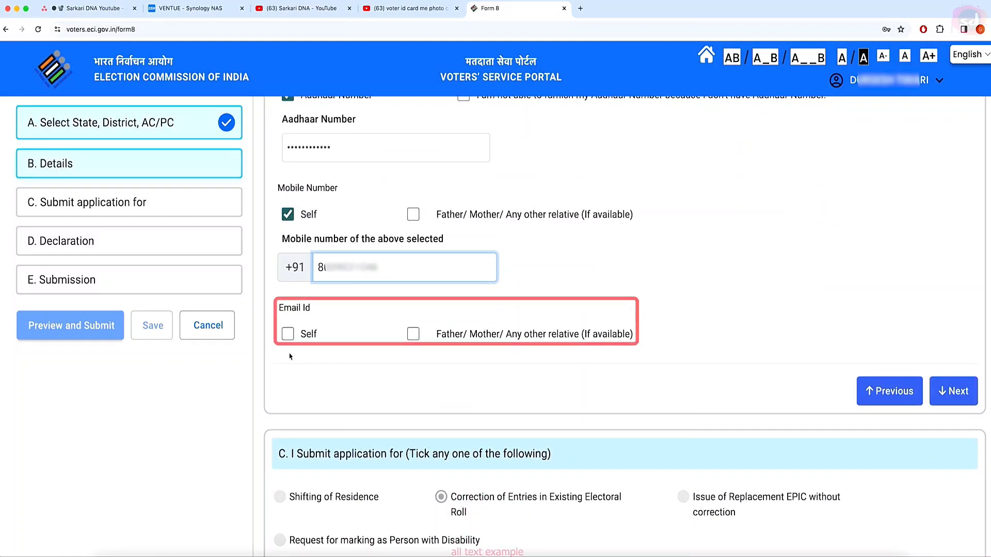
left_click(287, 336)
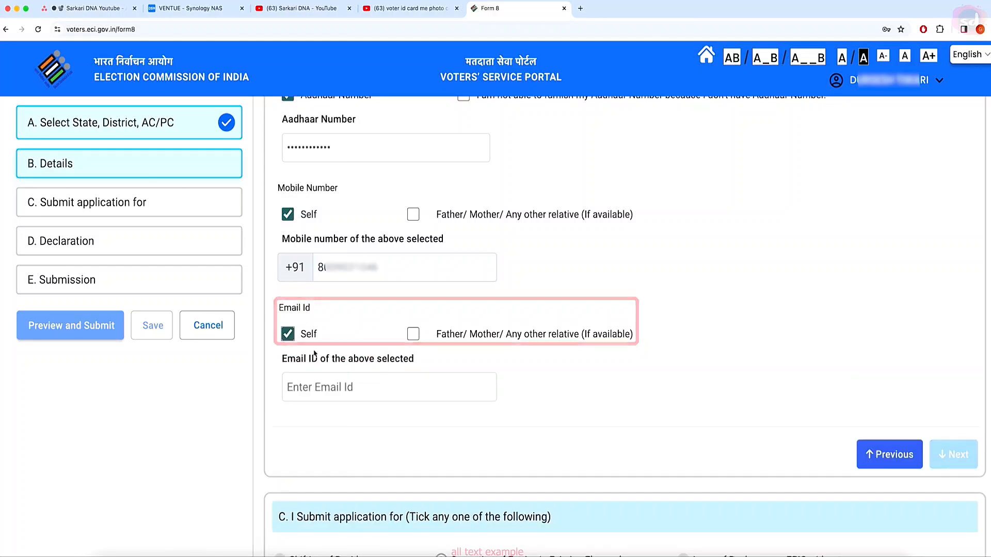
left_click(332, 388)
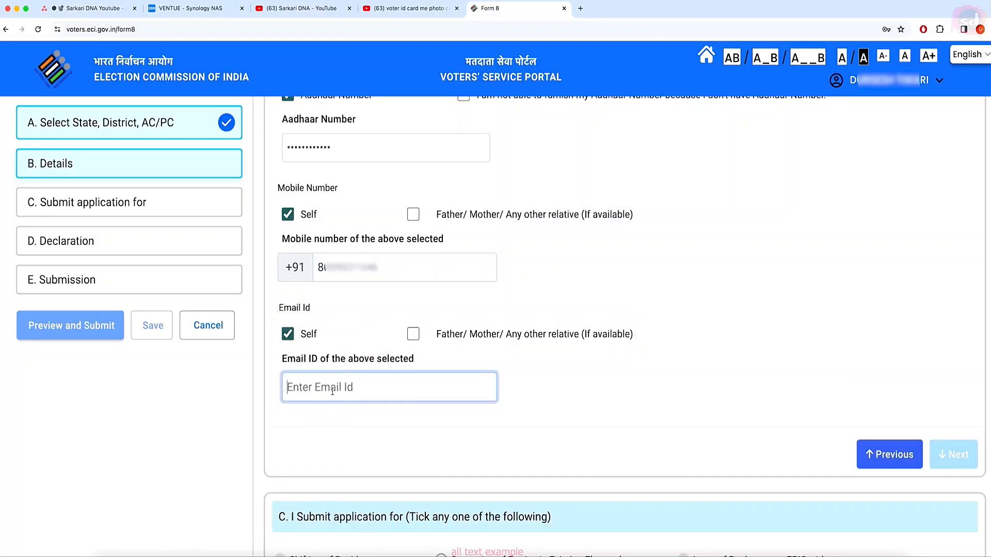
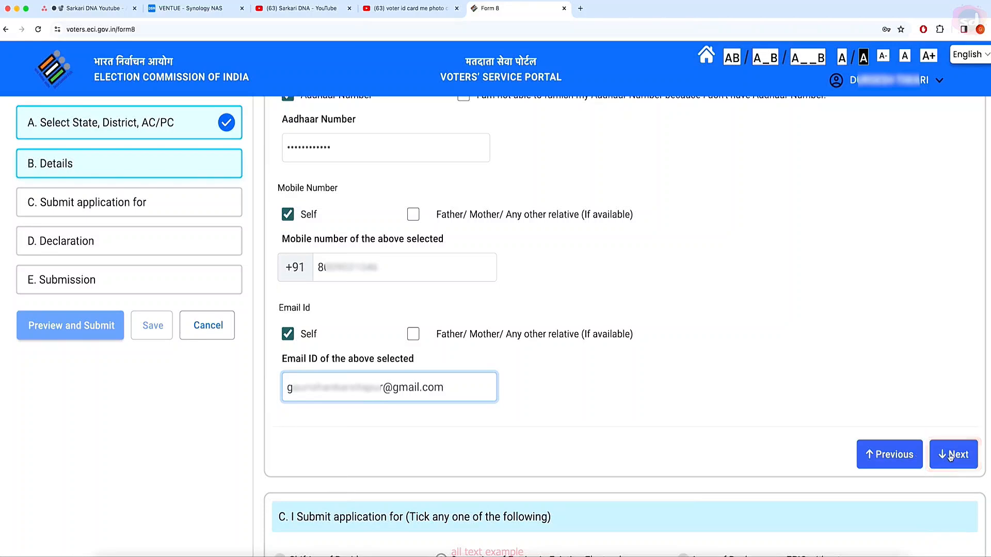
left_click(957, 455)
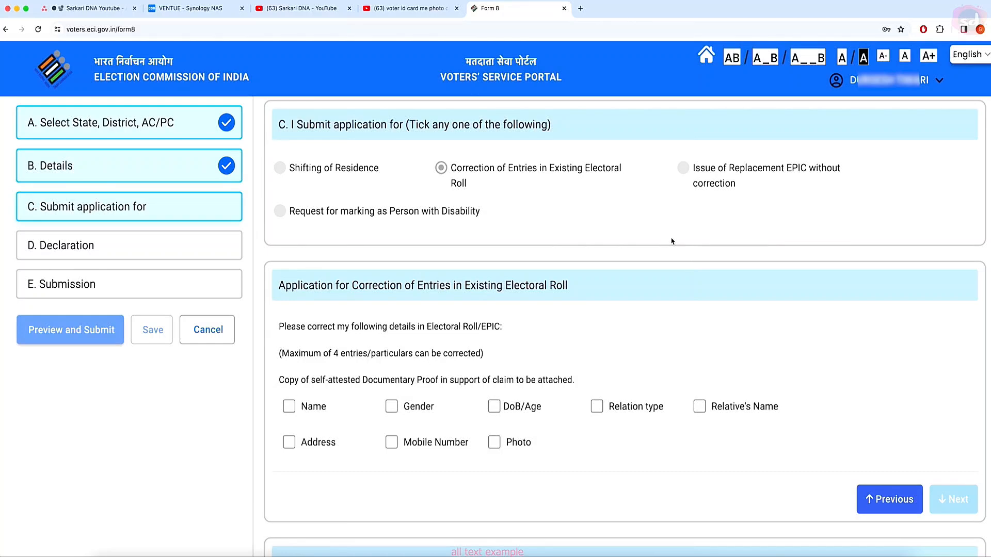
Step: Preview the Name, Gender and DoB/Age correction fields in the checklist
scroll(672, 240, "up", 1)
scroll(672, 241, "down", 5)
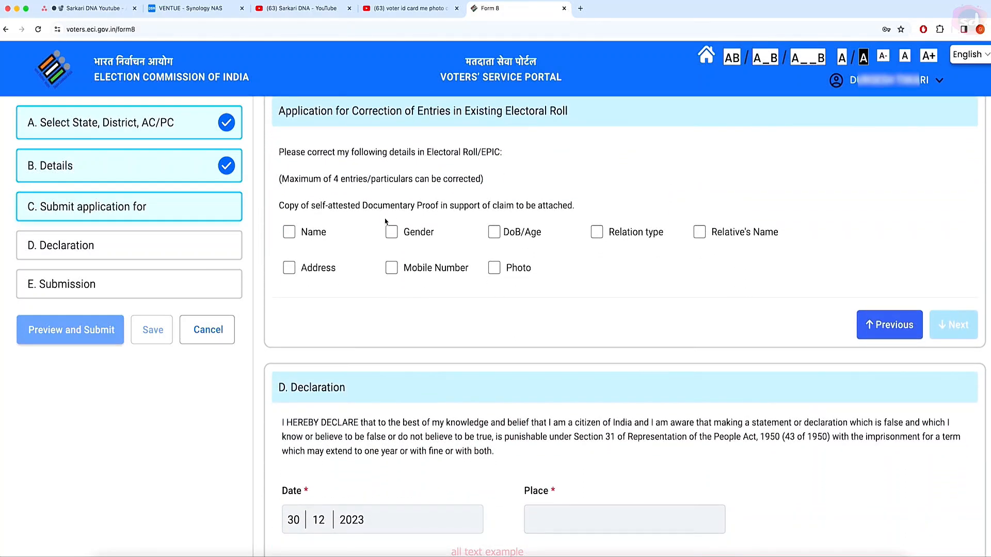
scroll(390, 229, "up", 1)
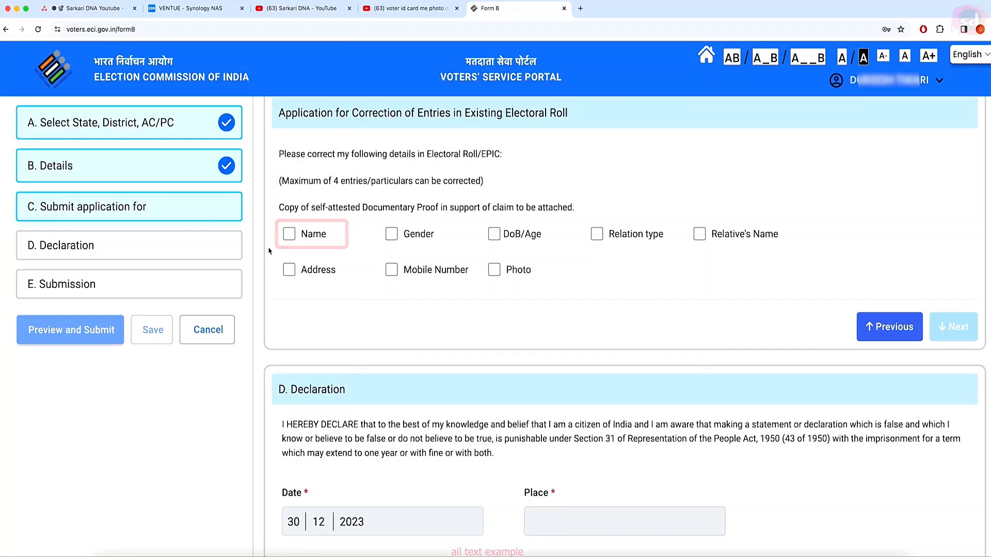
left_click(288, 237)
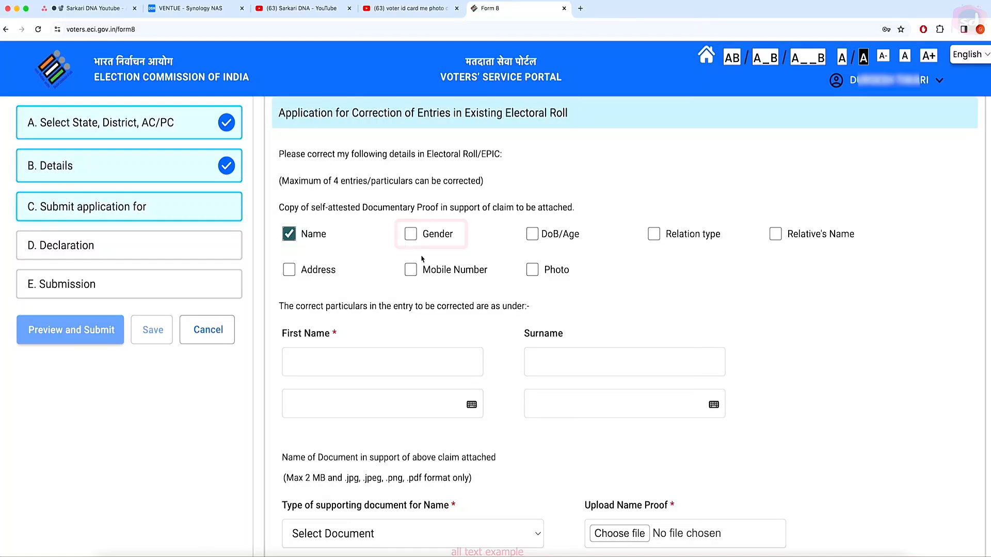
left_click(411, 235)
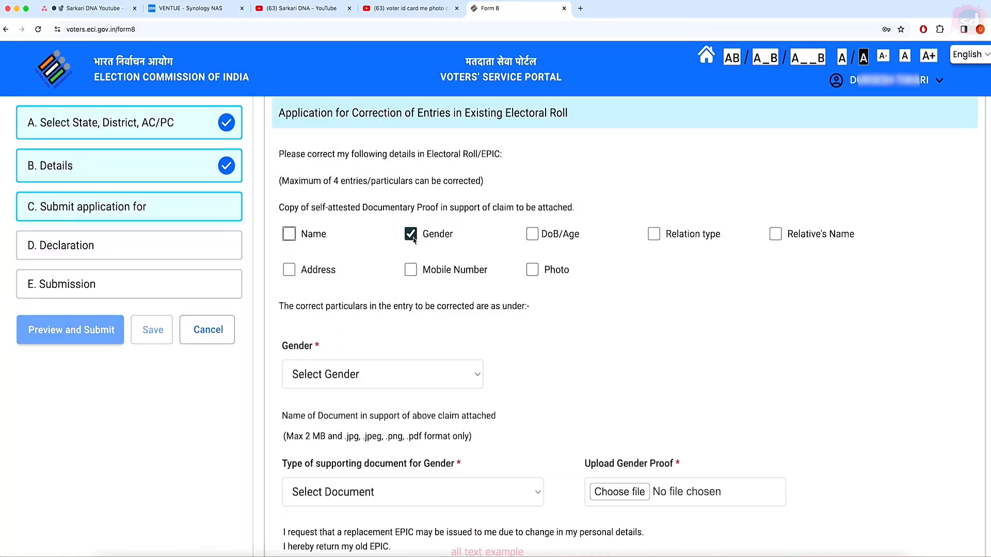
left_click(411, 236)
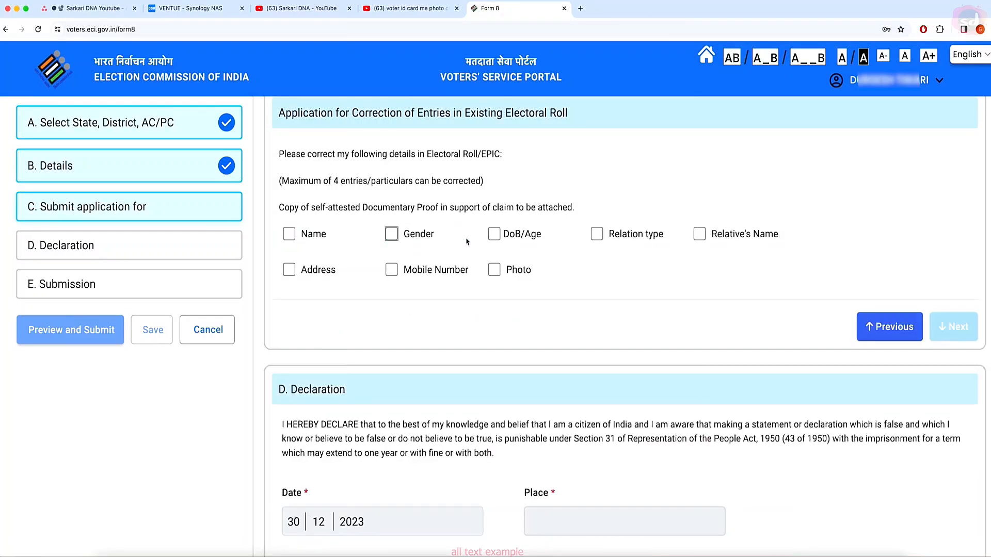
left_click(500, 237)
Step: Preview the Relative's Name, Mobile Number and Photo fields, leaving Address ticked
left_click(699, 234)
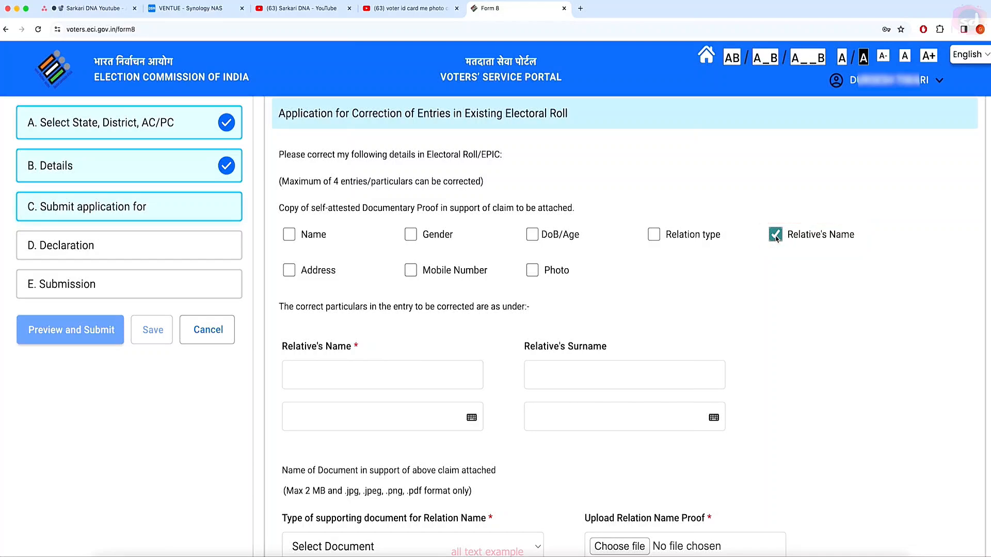
left_click(775, 235)
left_click(392, 347)
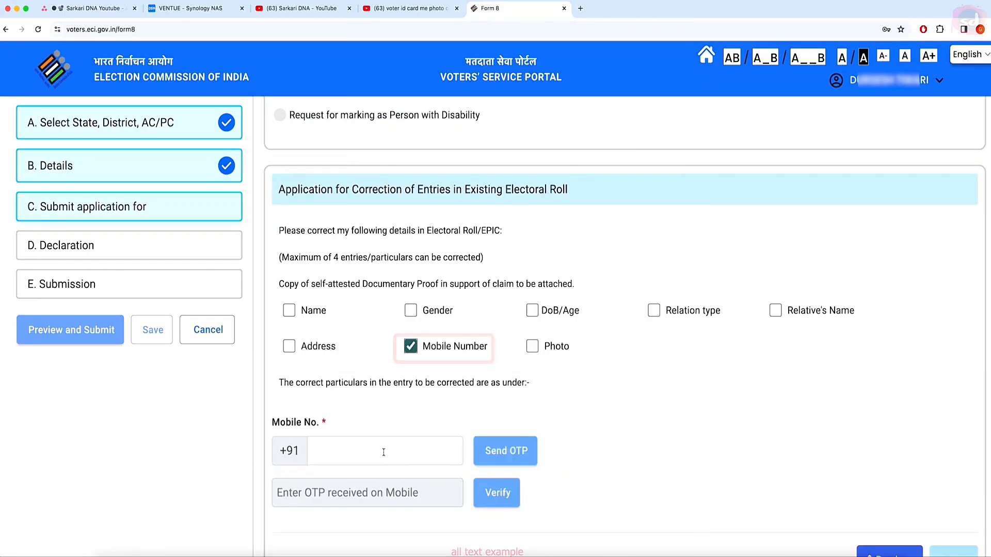
left_click(392, 347)
left_click(493, 347)
left_click(493, 347)
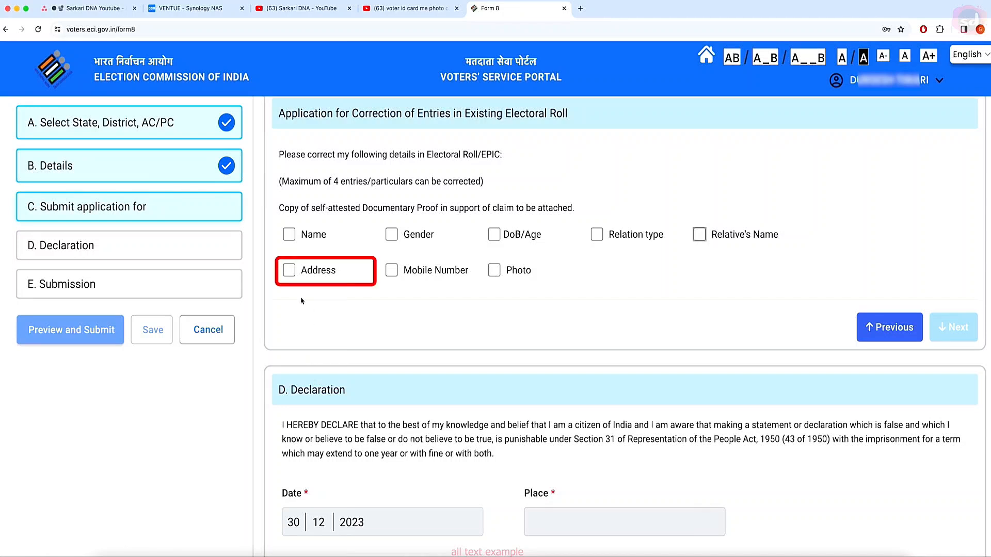
left_click(289, 270)
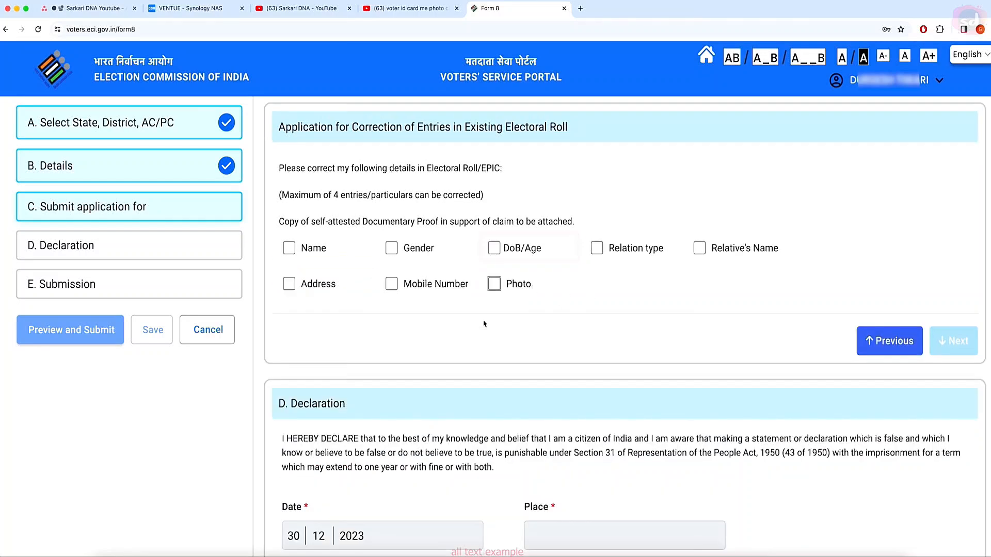
left_click(494, 248)
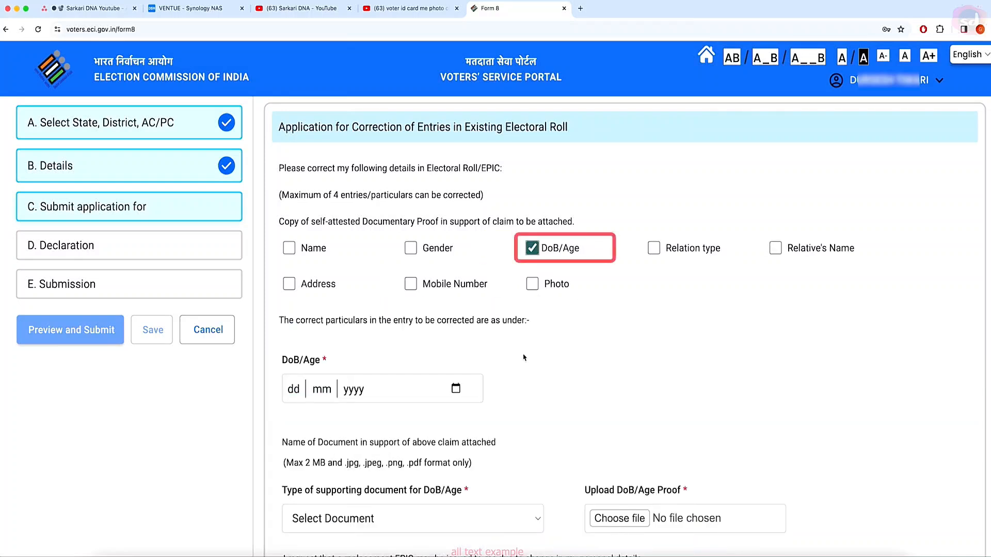
scroll(551, 420, "down", 1)
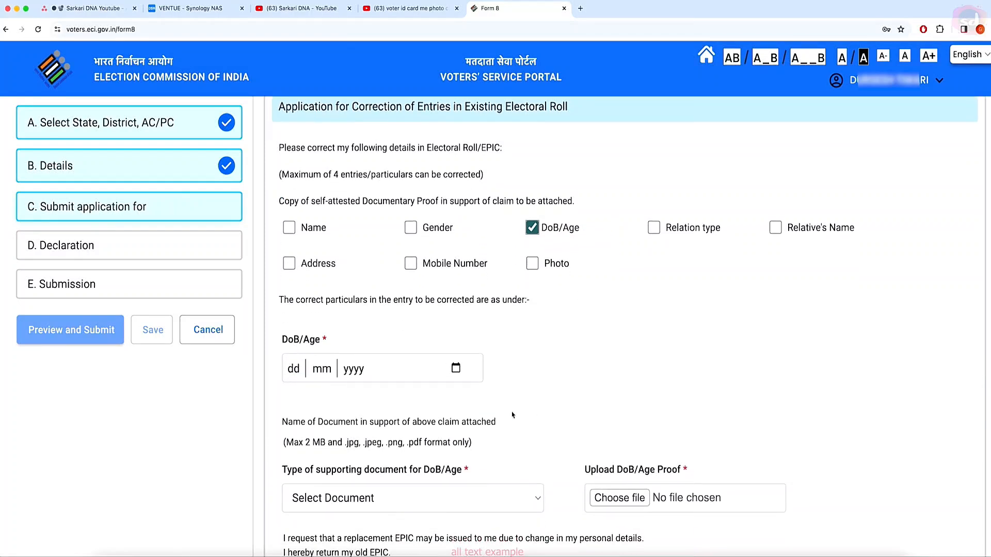
left_click(294, 374)
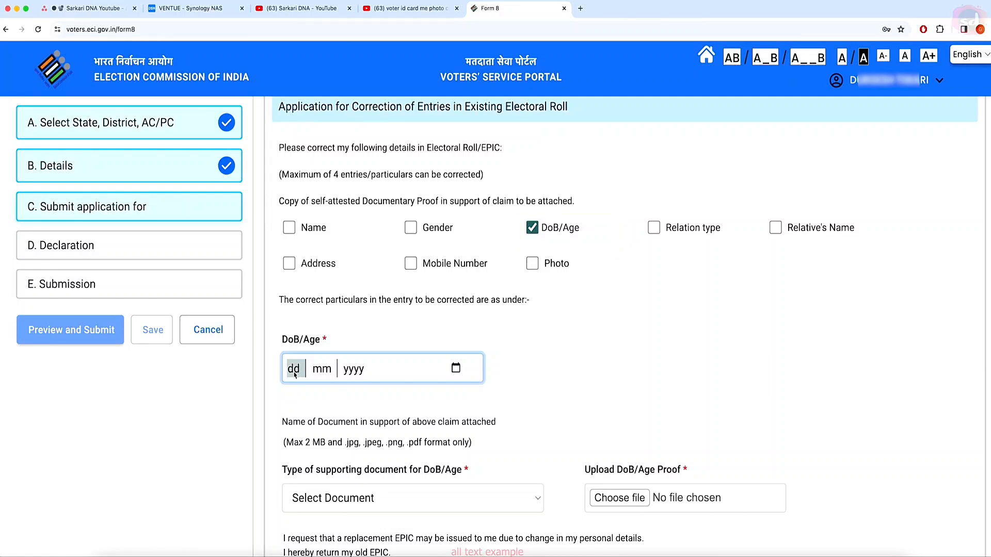
type("1205")
left_click(456, 369)
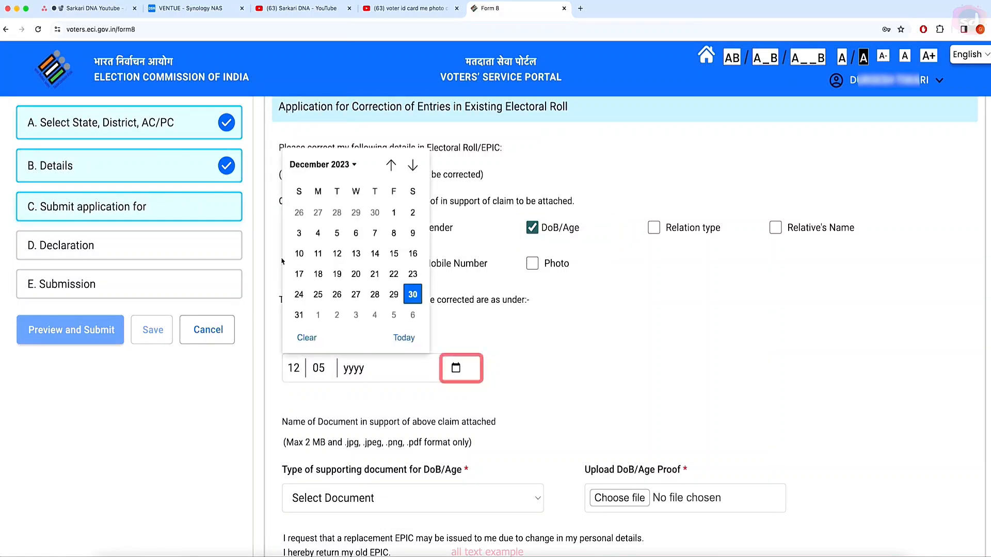
left_click(353, 165)
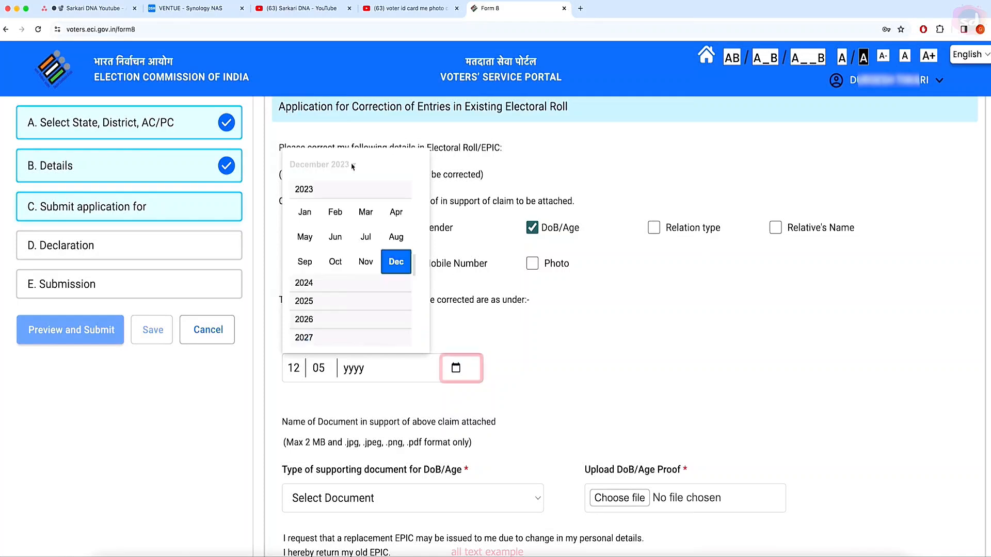
scroll(325, 265, "up", 15)
left_click(317, 241)
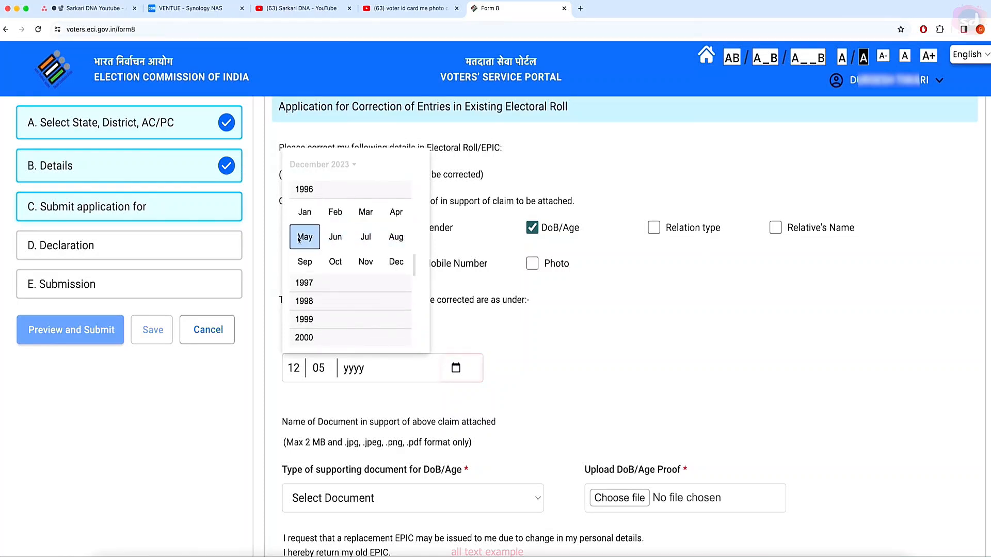
left_click(299, 238)
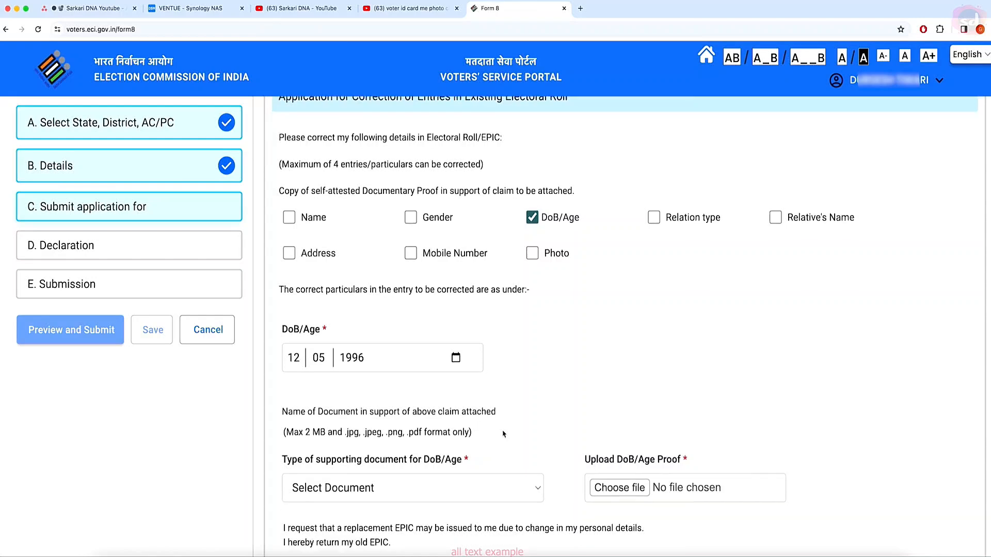
scroll(498, 403, "down", 4)
left_click(490, 346)
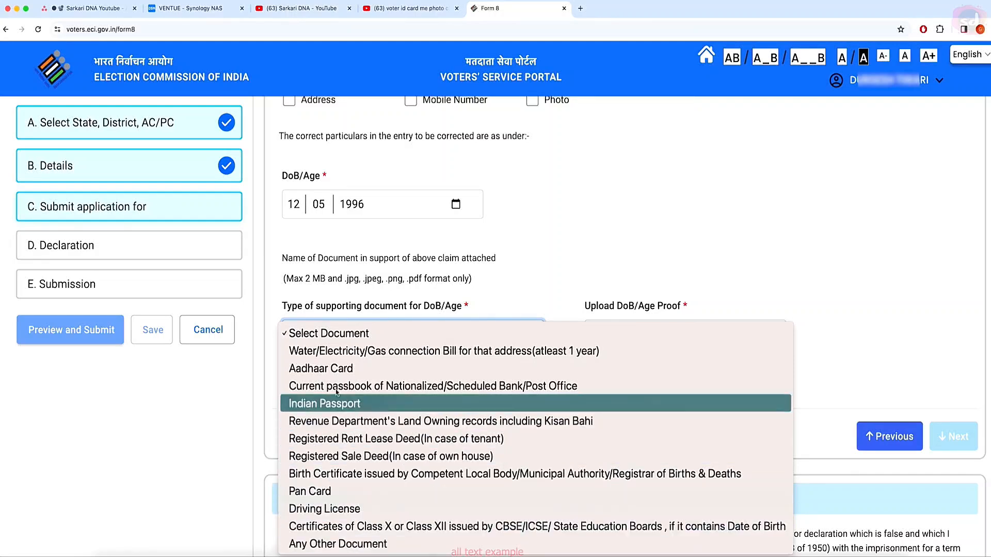
Step: Choose Aadhaar Card as the DoB proof and upload its PDF from Downloads
left_click(336, 369)
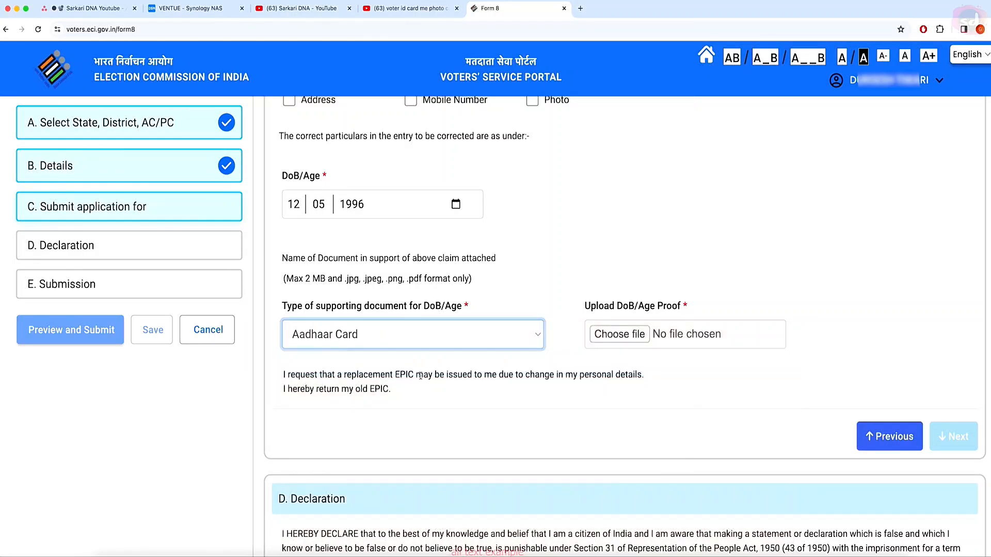
left_click(640, 336)
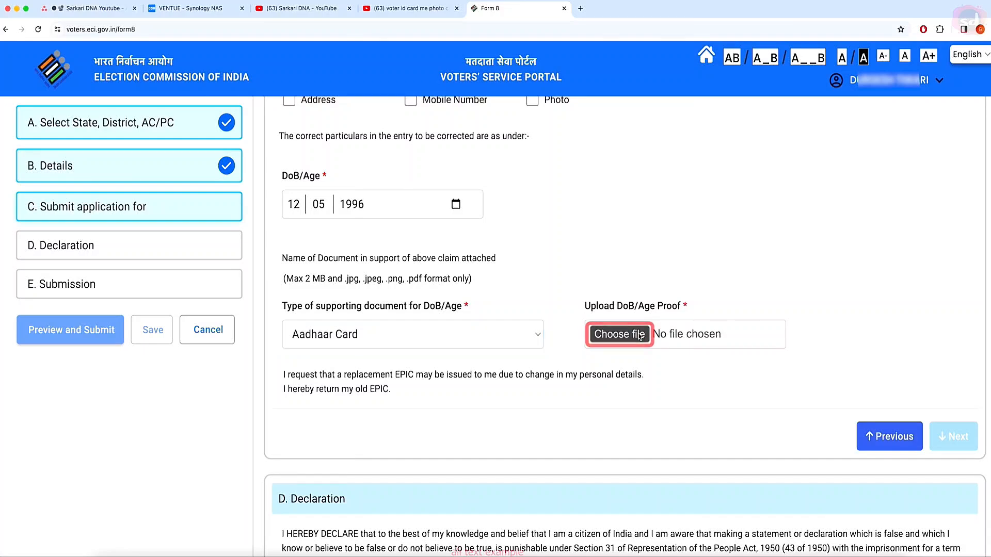
left_click(640, 334)
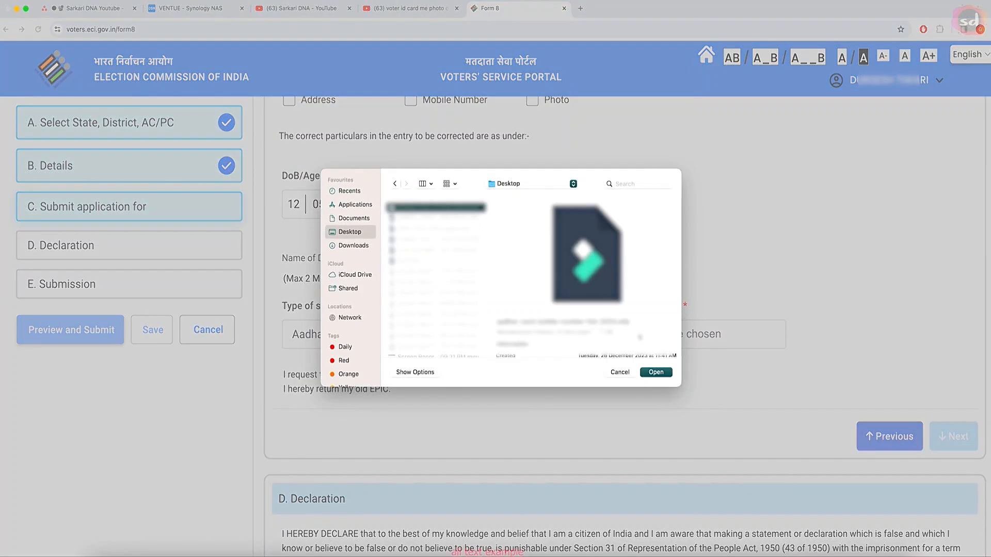
left_click(352, 246)
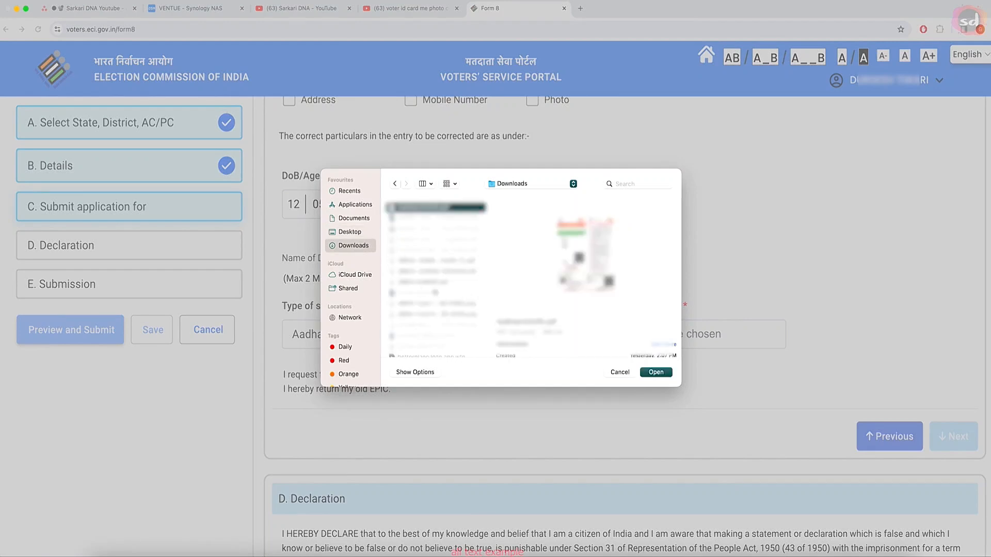
left_click(416, 315)
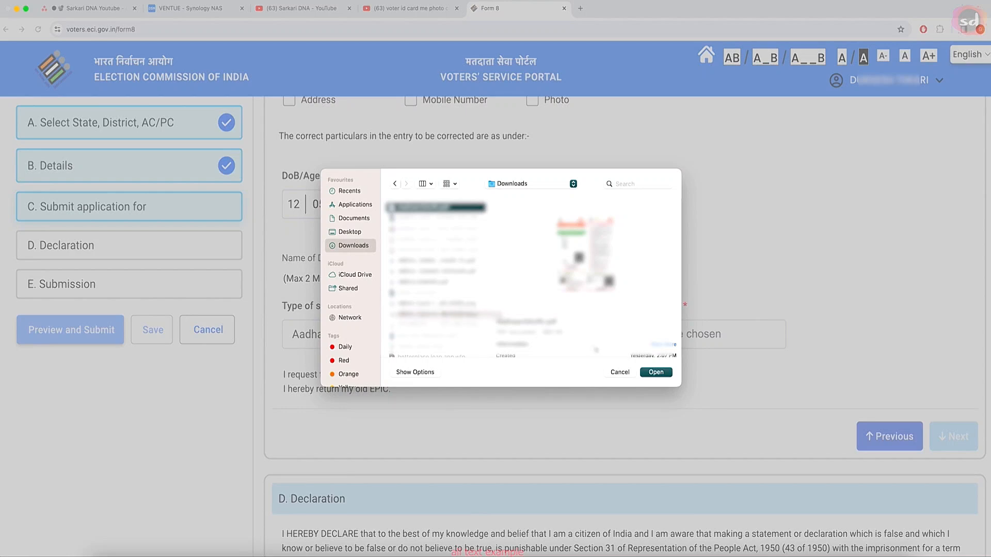
left_click(655, 372)
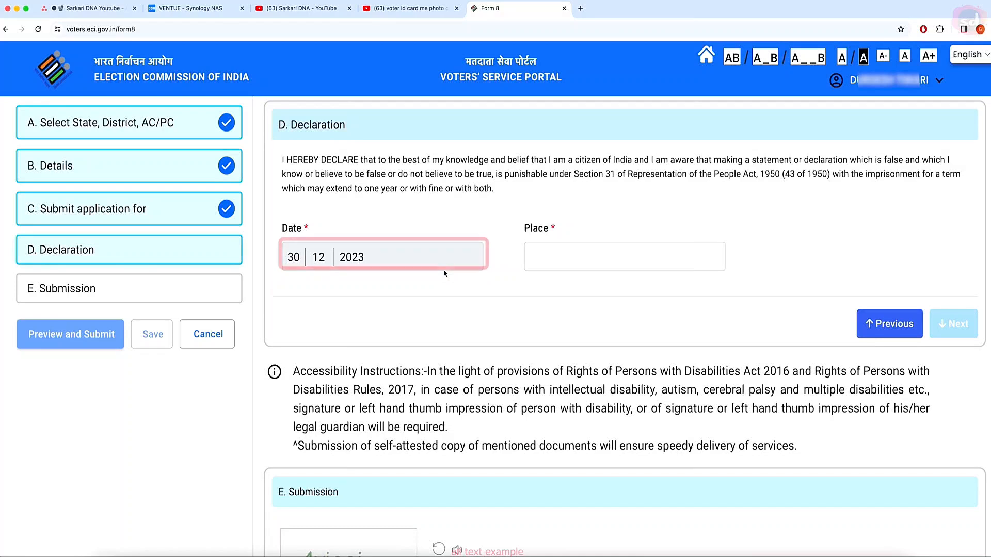
Step: Enter SITAPUR as the declaration place, fill in the captcha, and preview the completed Form 8
left_click(569, 253)
type("S")
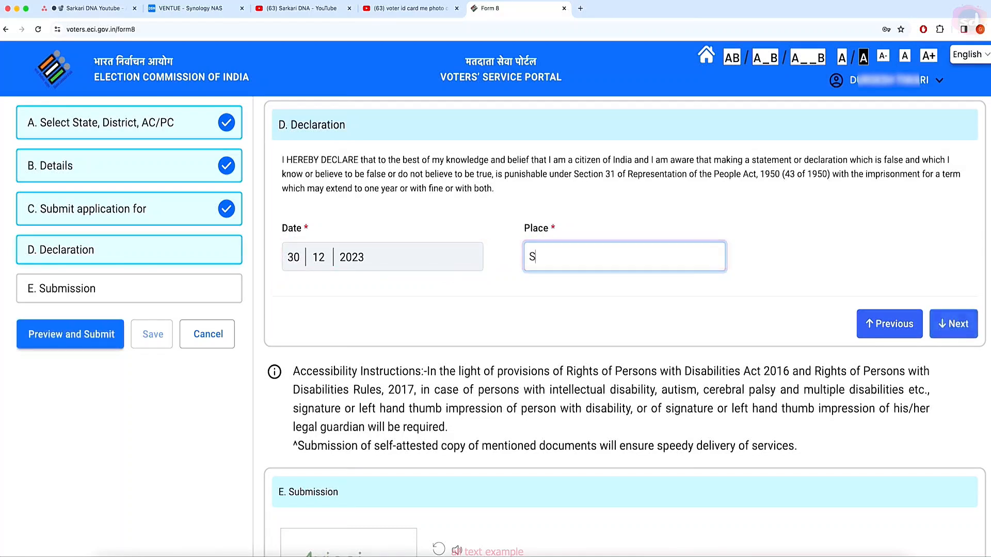
type("ITAPUR")
left_click(955, 324)
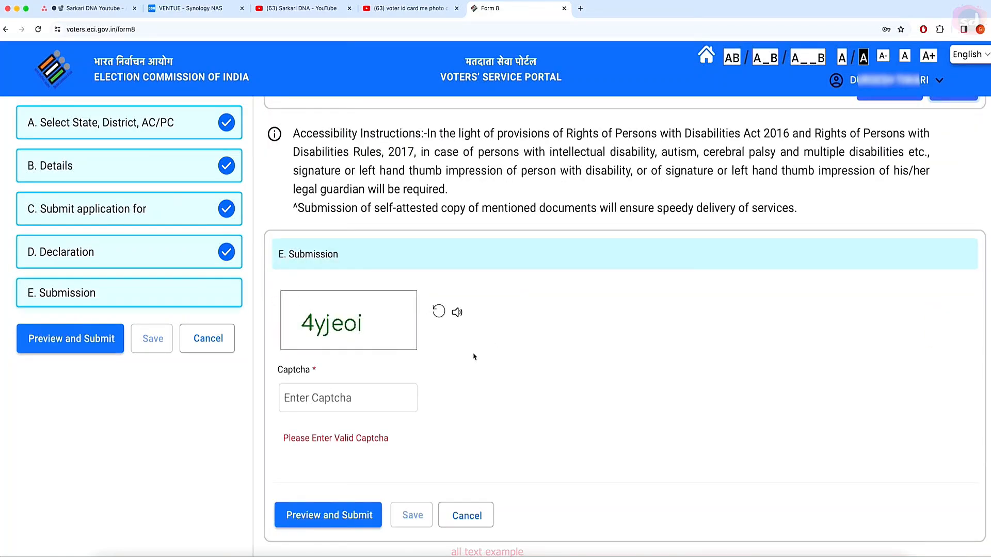
left_click(349, 398)
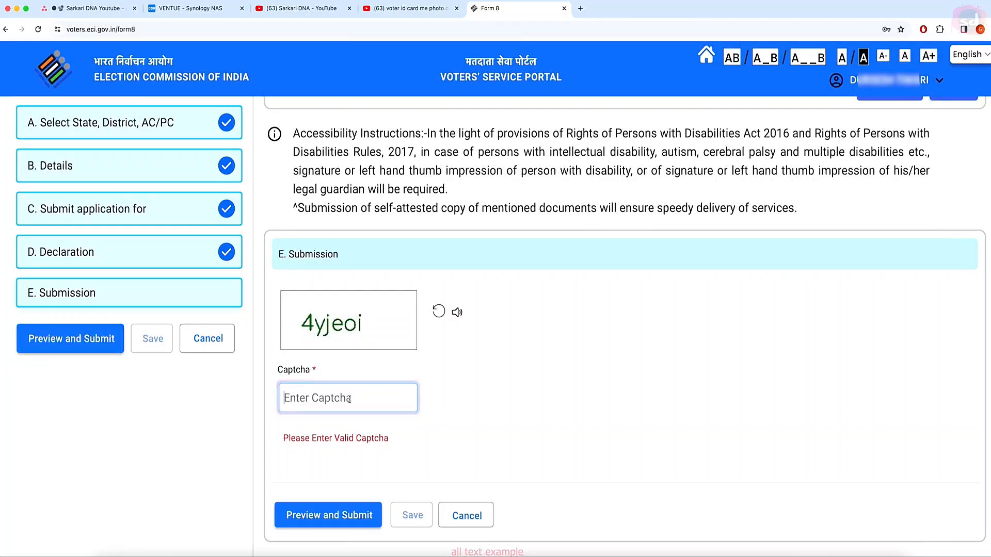
type("4")
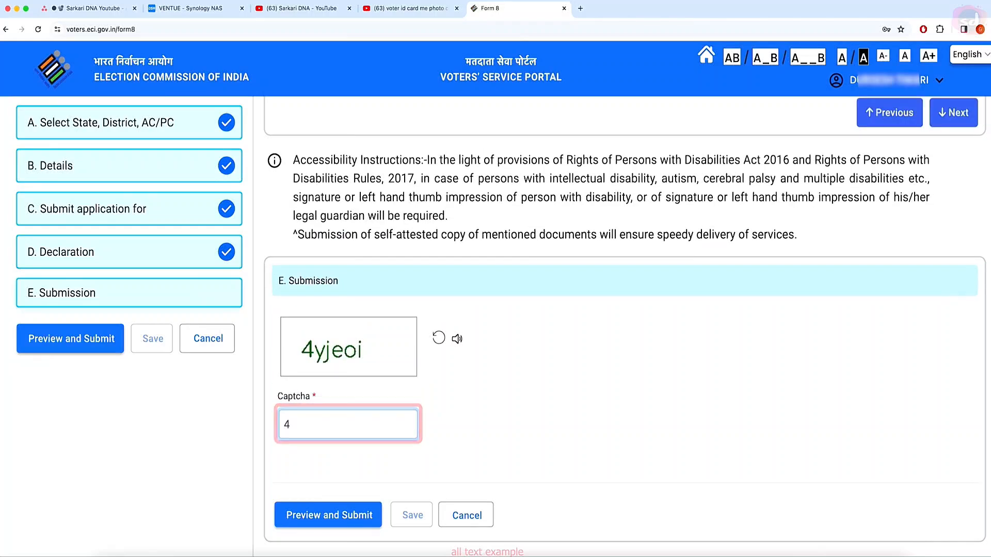
type("y")
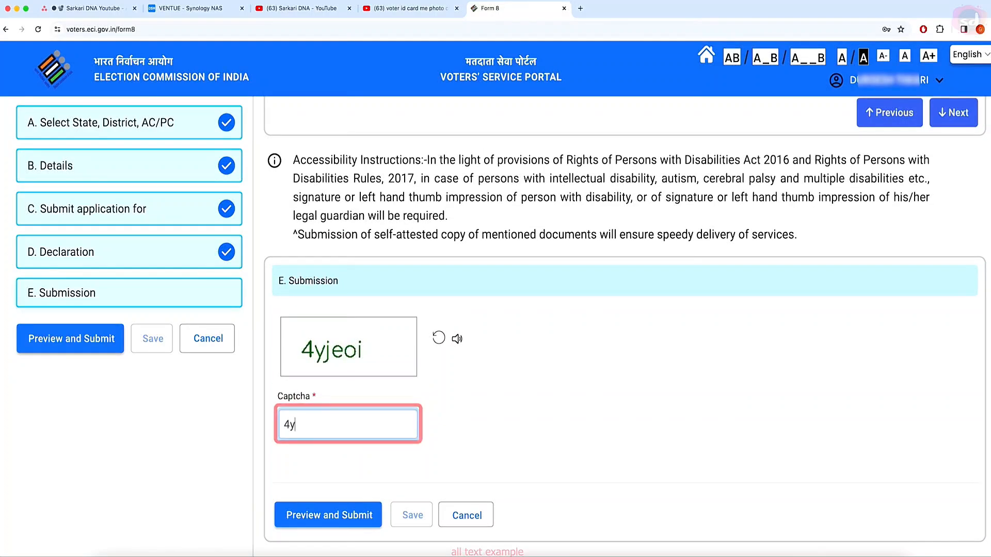
type("jeoi")
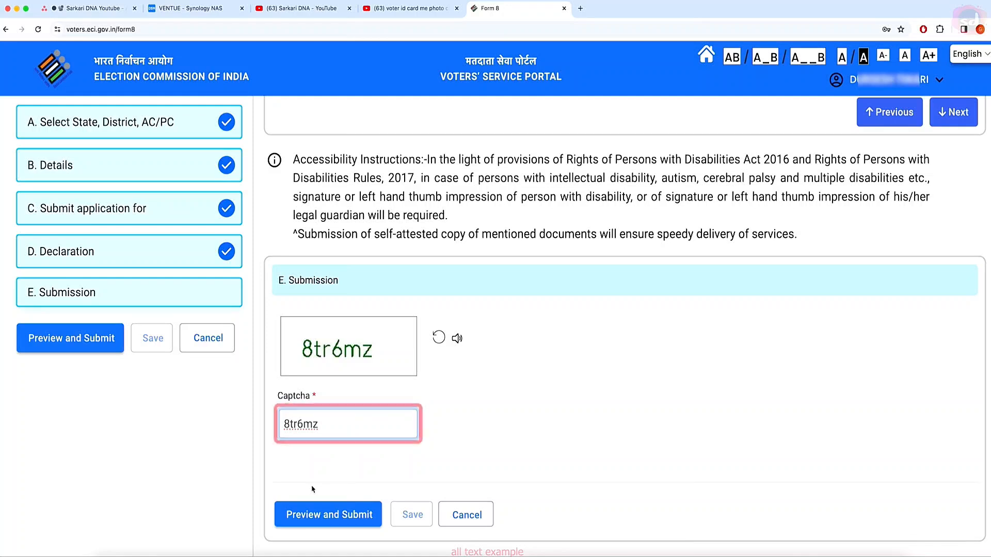
left_click(332, 515)
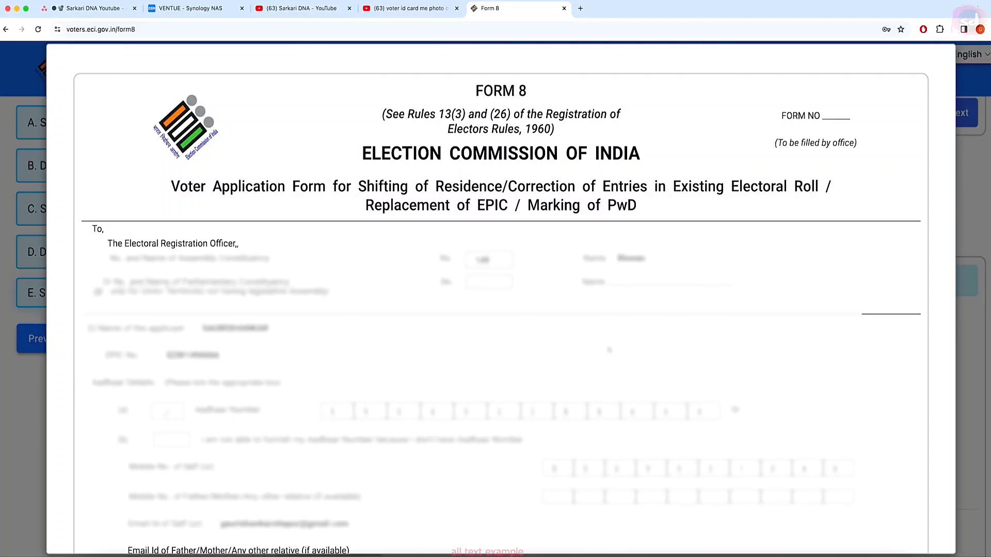
Step: Review the Form 8 preview, submit it, and confirm Yes in the Are You Sure dialog
scroll(609, 350, "down", 5)
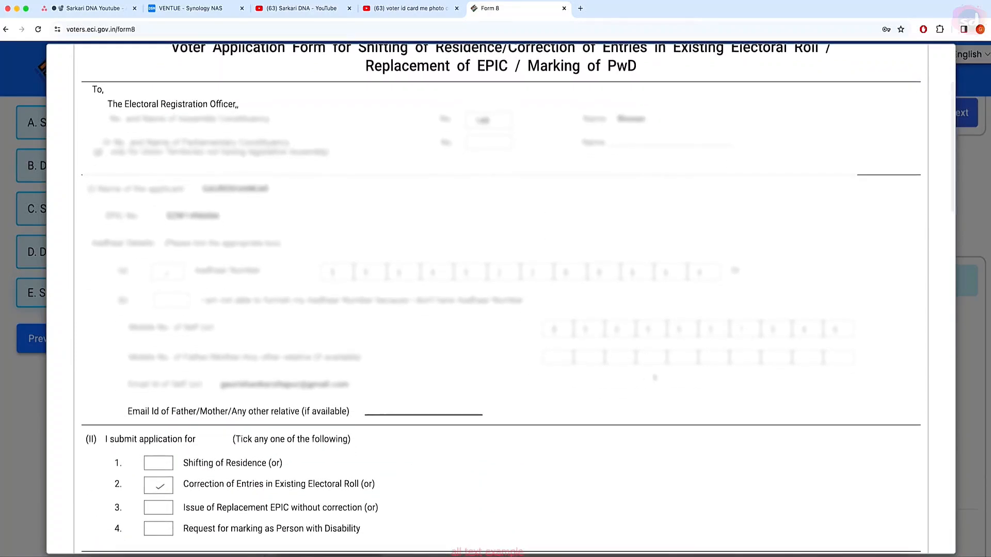
scroll(524, 241, "down", 10)
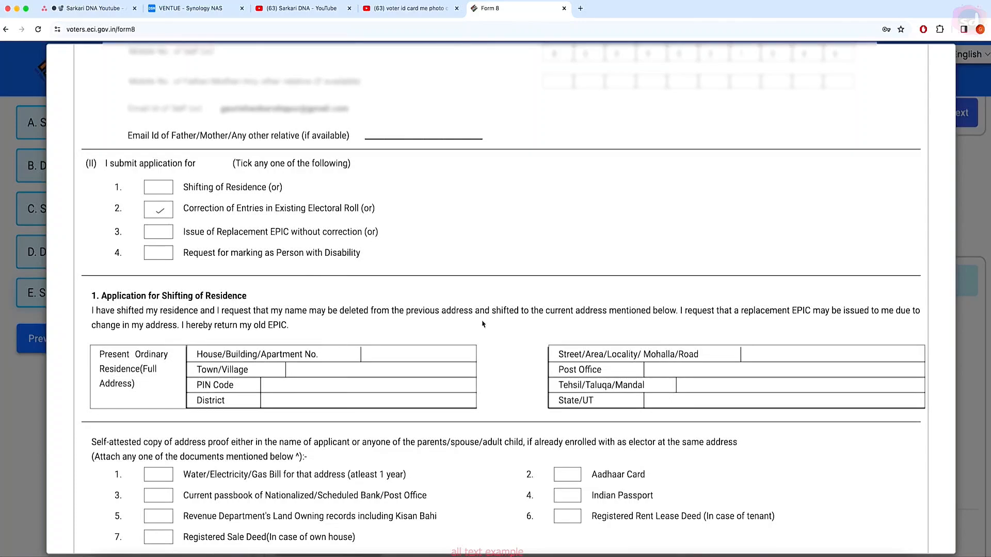
scroll(558, 348, "down", 10)
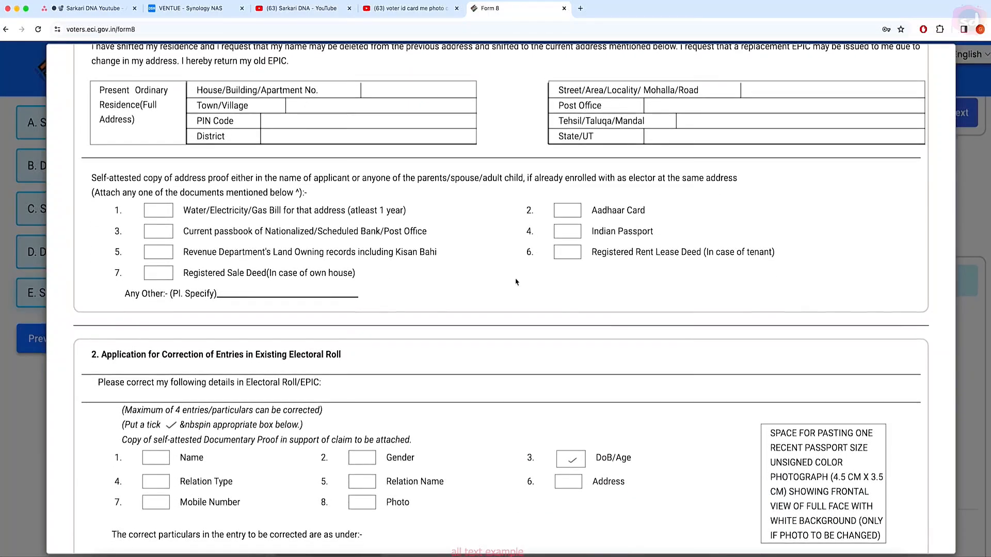
scroll(194, 203, "down", 15)
scroll(554, 278, "down", 12)
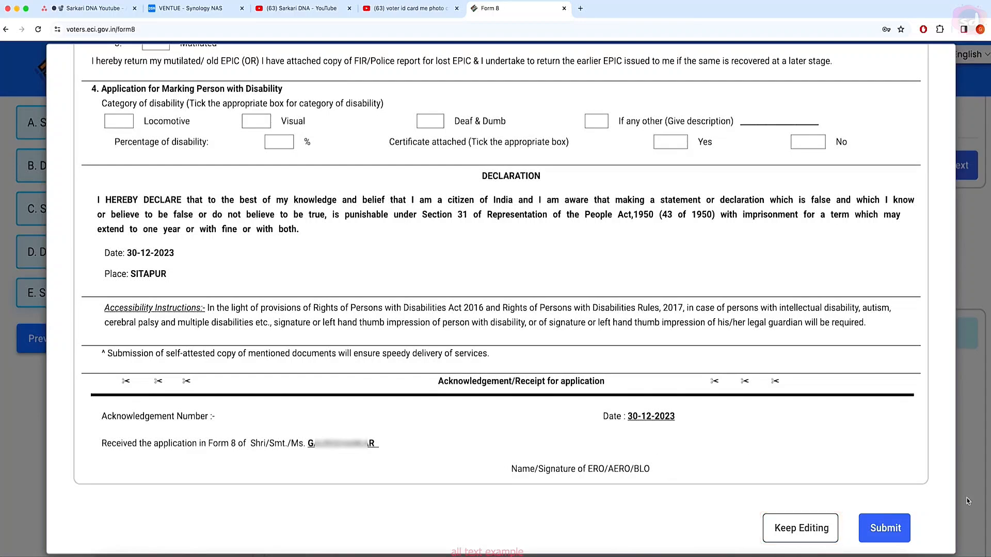
left_click(884, 528)
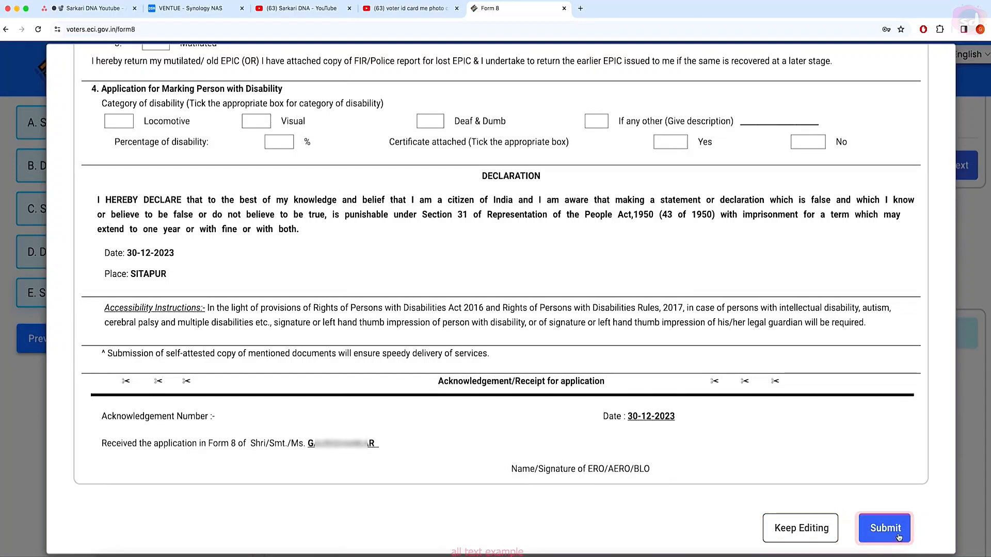
left_click(884, 528)
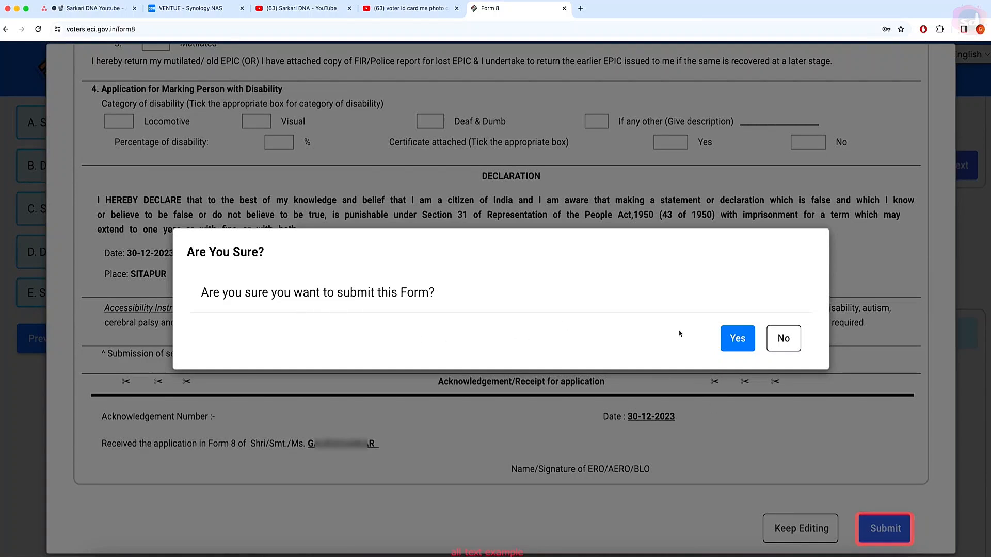
left_click(737, 338)
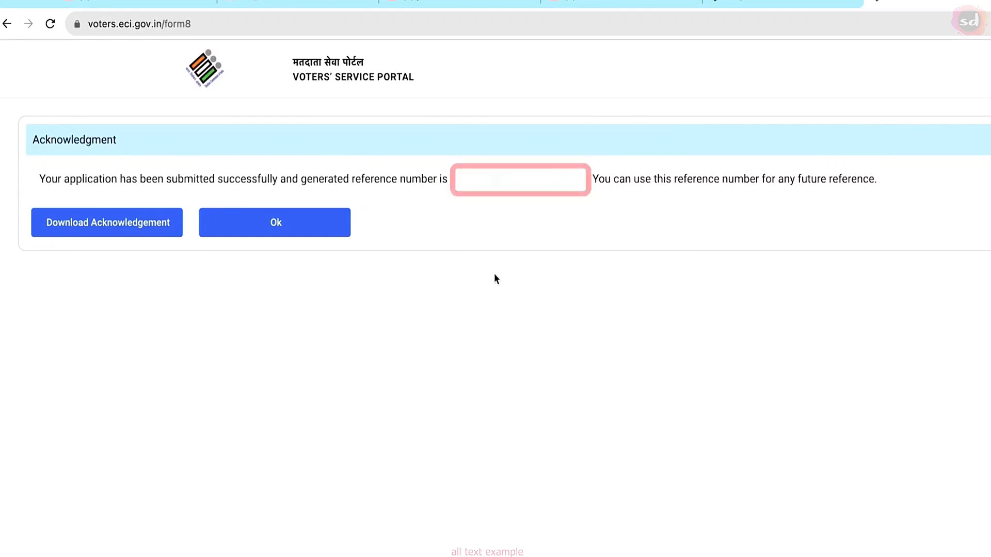
Step: Download the Form 8 acknowledgement PDF and save it to the Downloads folder
left_click(122, 231)
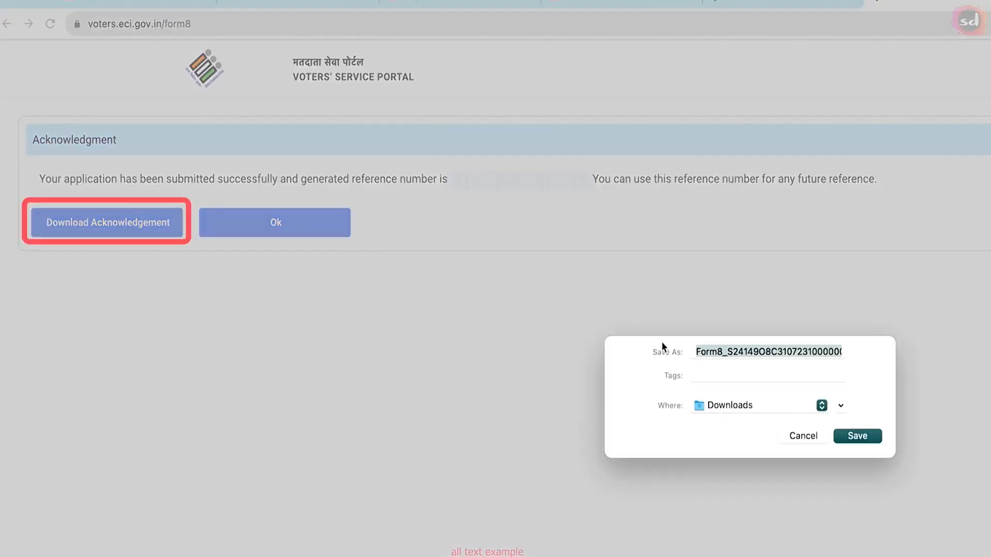
left_click(848, 434)
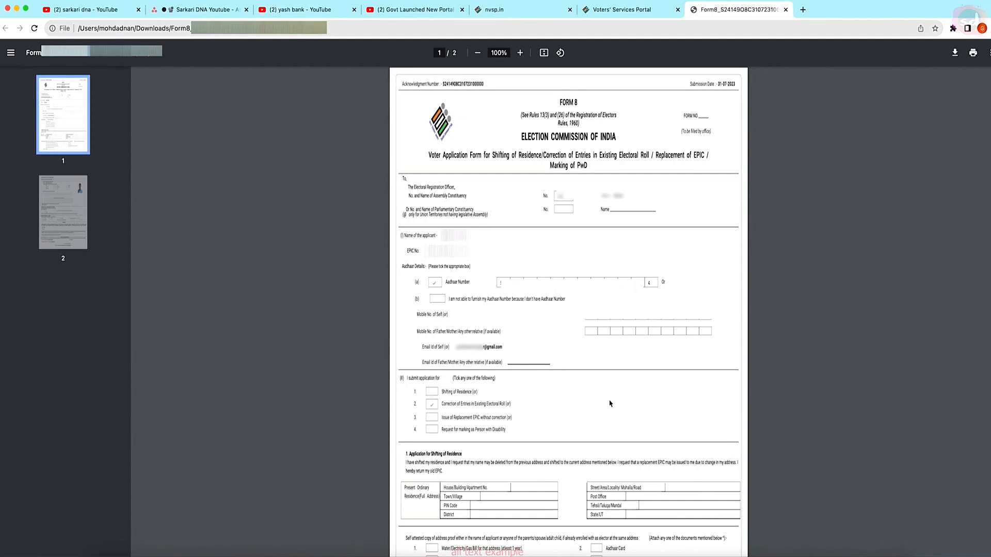
Step: Save a copy of the acknowledgement with the Save as PDF print destination
left_click(974, 54)
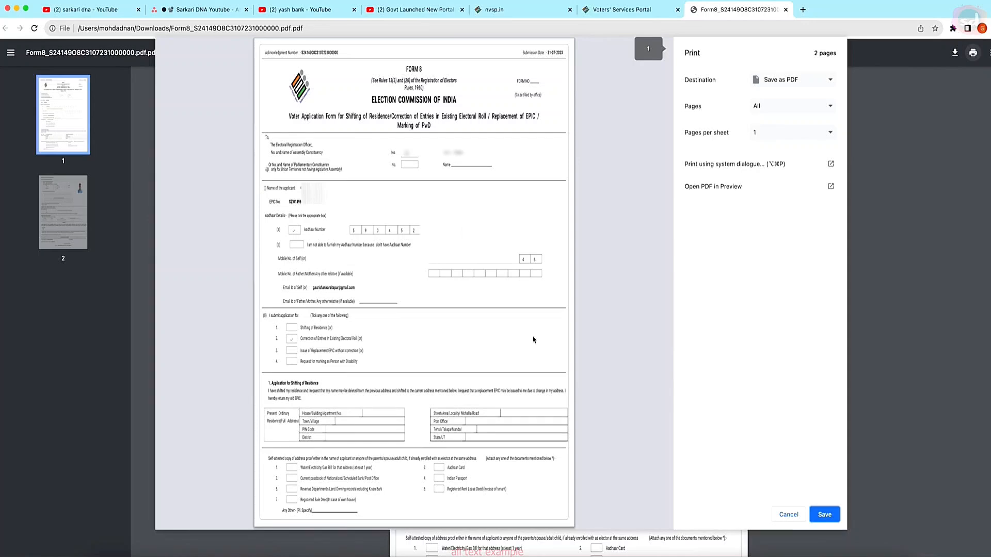
left_click(824, 515)
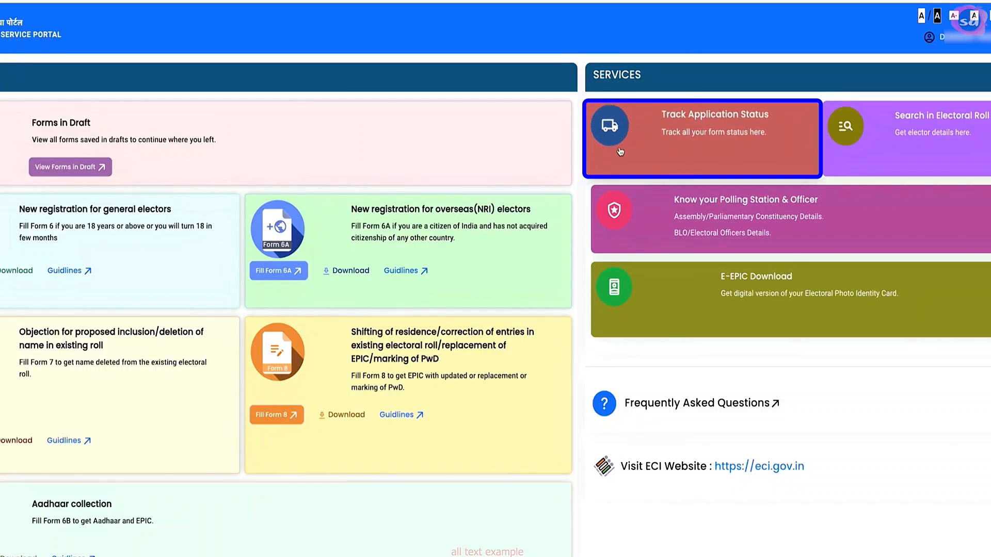
Step: Track the application by its pasted reference number with state Uttar Pradesh, expanding the SUBMITTED result
left_click(723, 121)
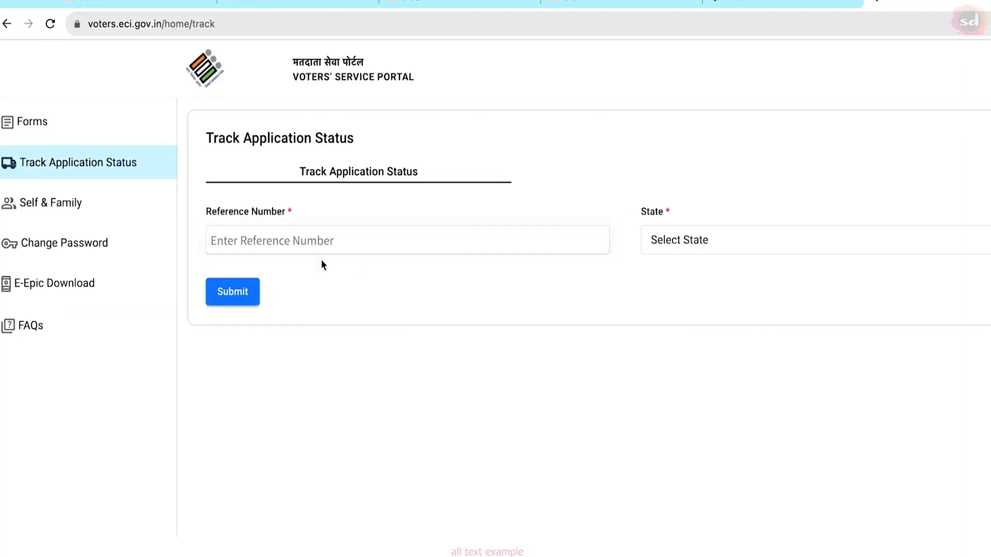
left_click(285, 246)
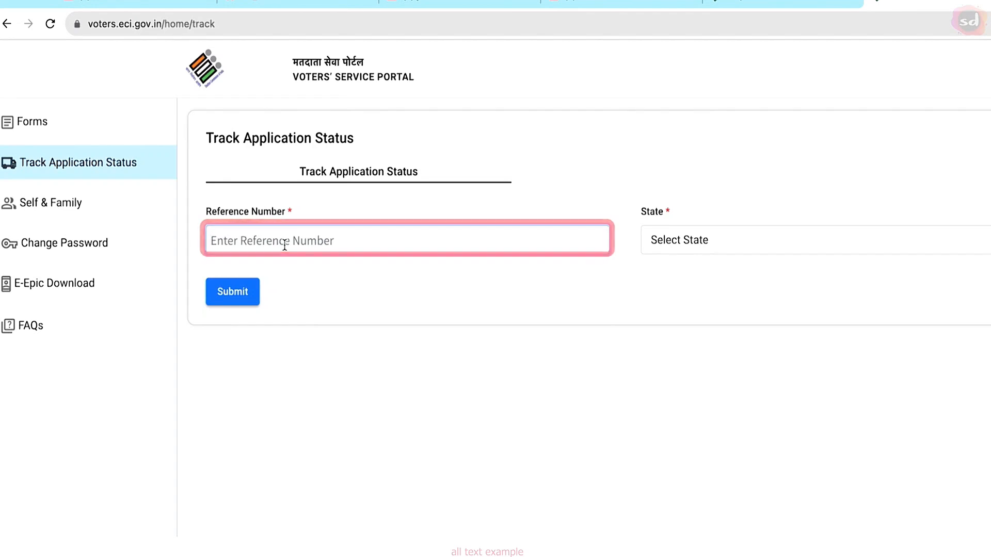
key("ctrl+v")
left_click(701, 239)
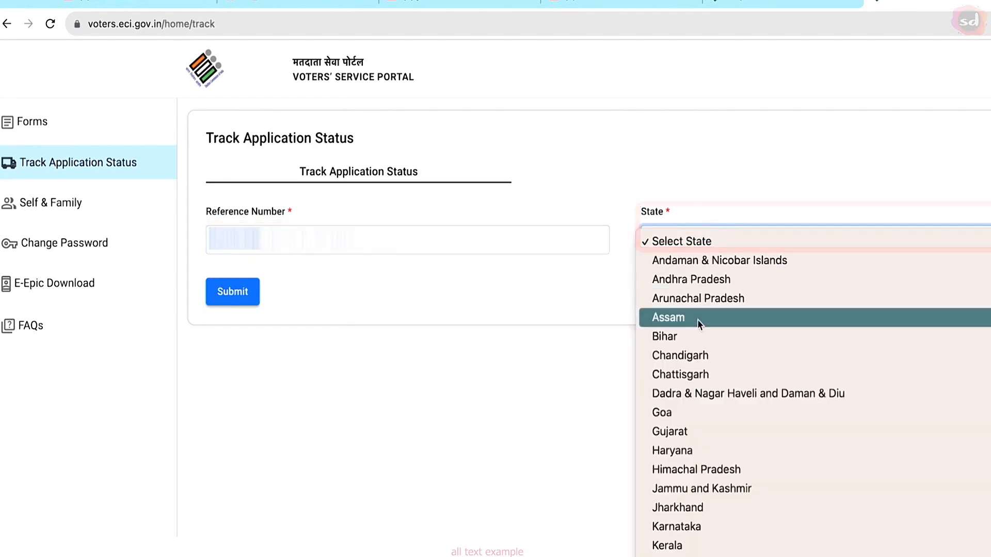
key("u")
key("Return")
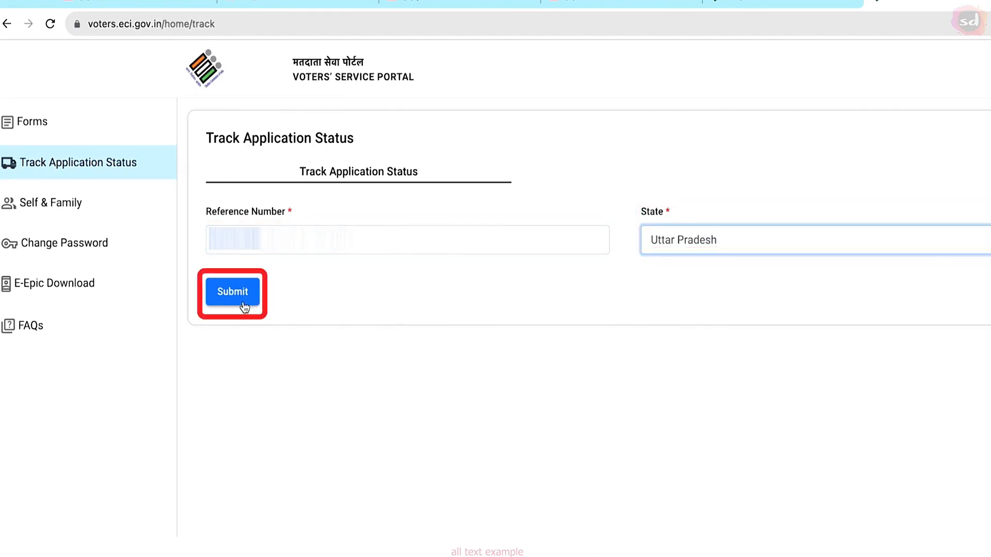
left_click(236, 300)
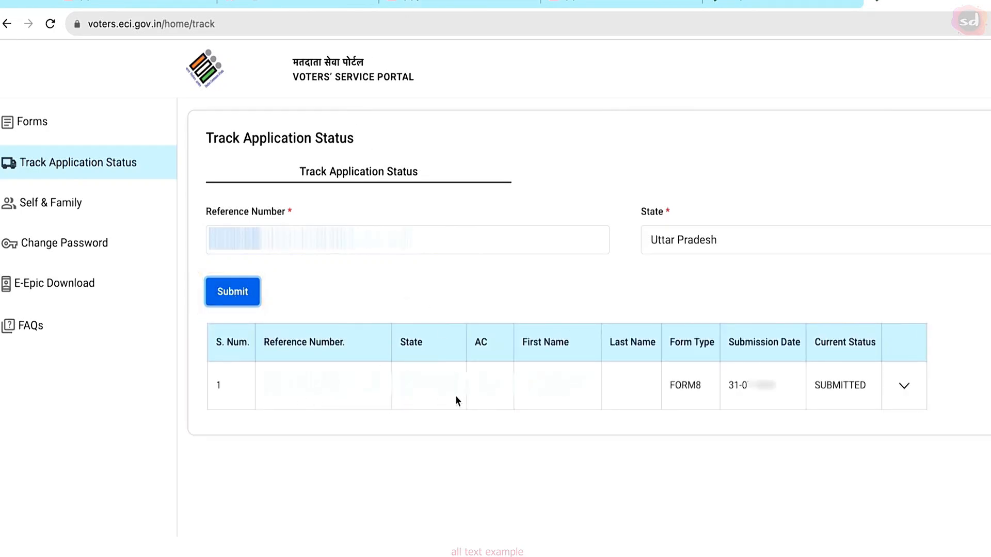
left_click(903, 388)
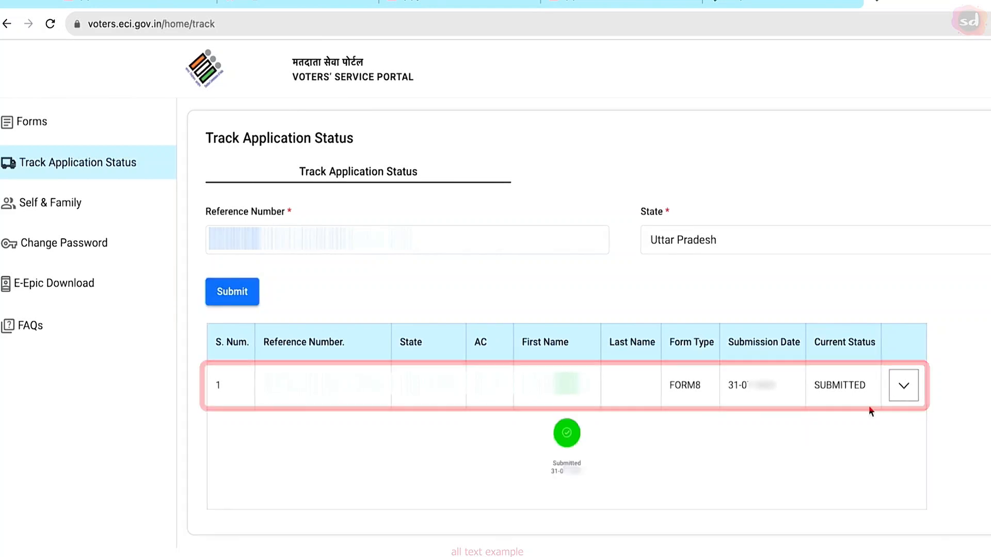